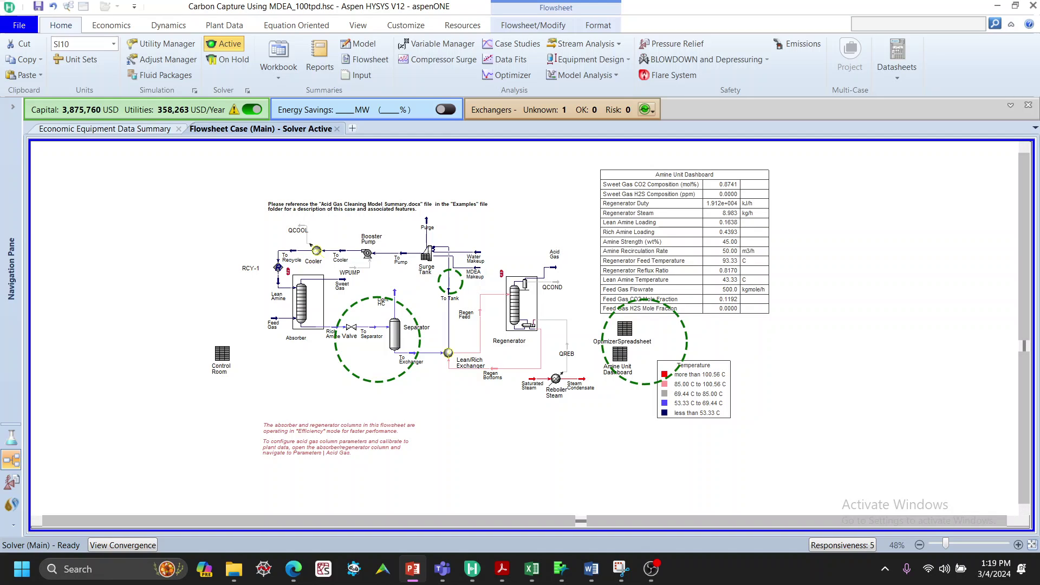
Switch to the JMP home window, start a new Easy DOE in guided mode and expand its response settings
left_click(561, 569)
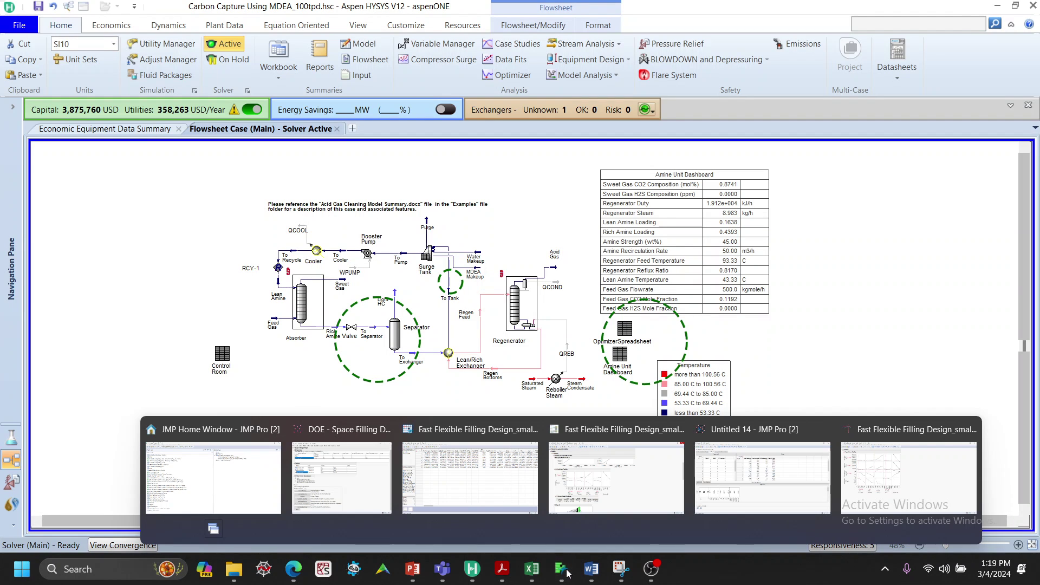
left_click(243, 483)
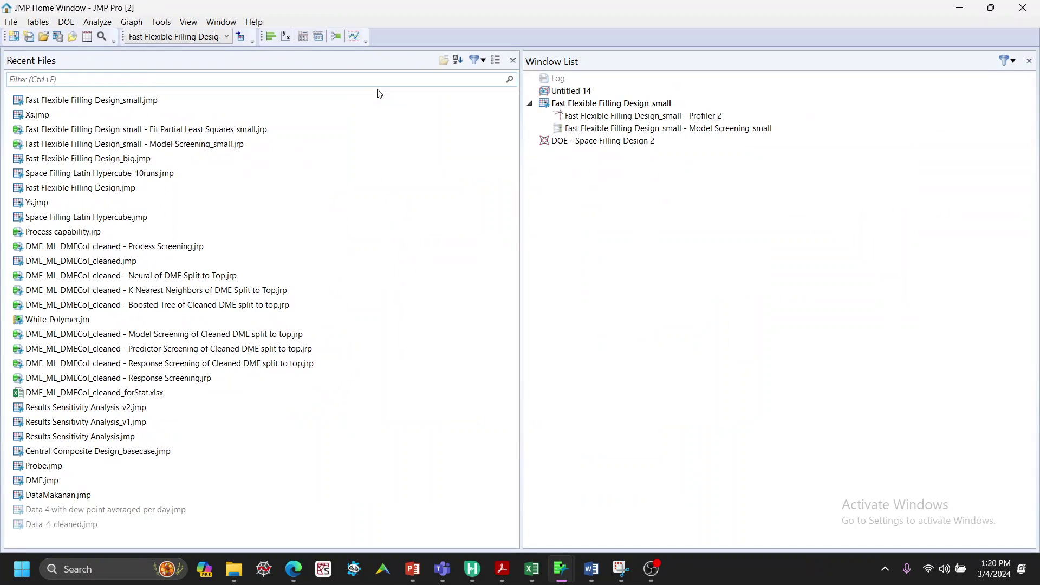
left_click(66, 21)
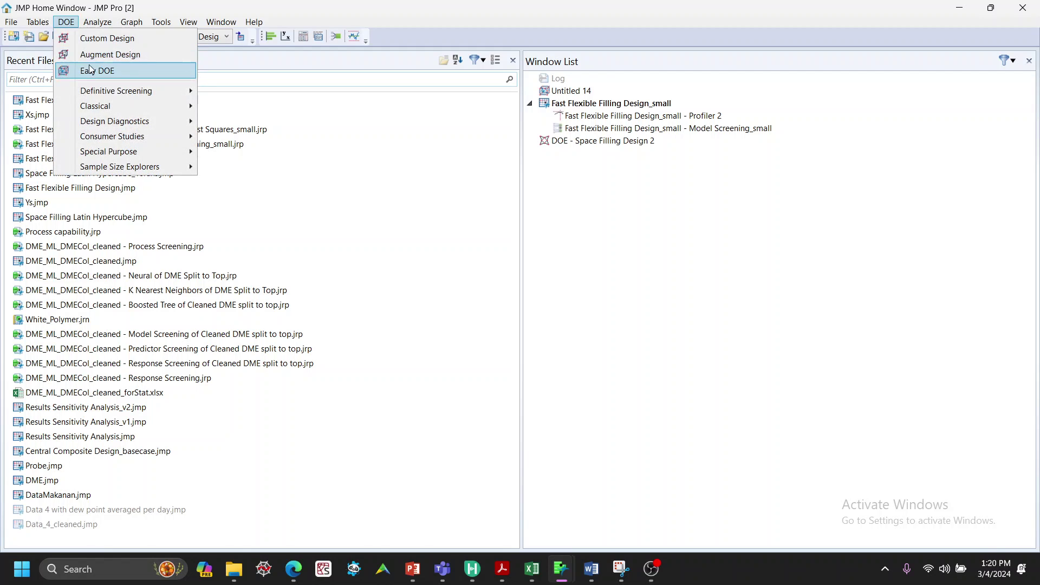
left_click(103, 77)
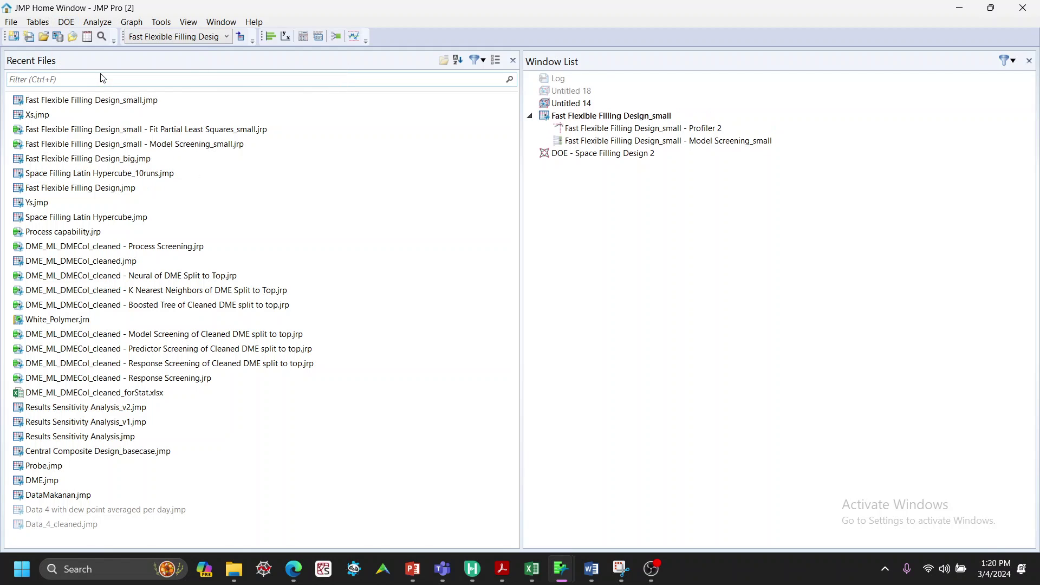
left_click_drag(680, 35, 413, 36)
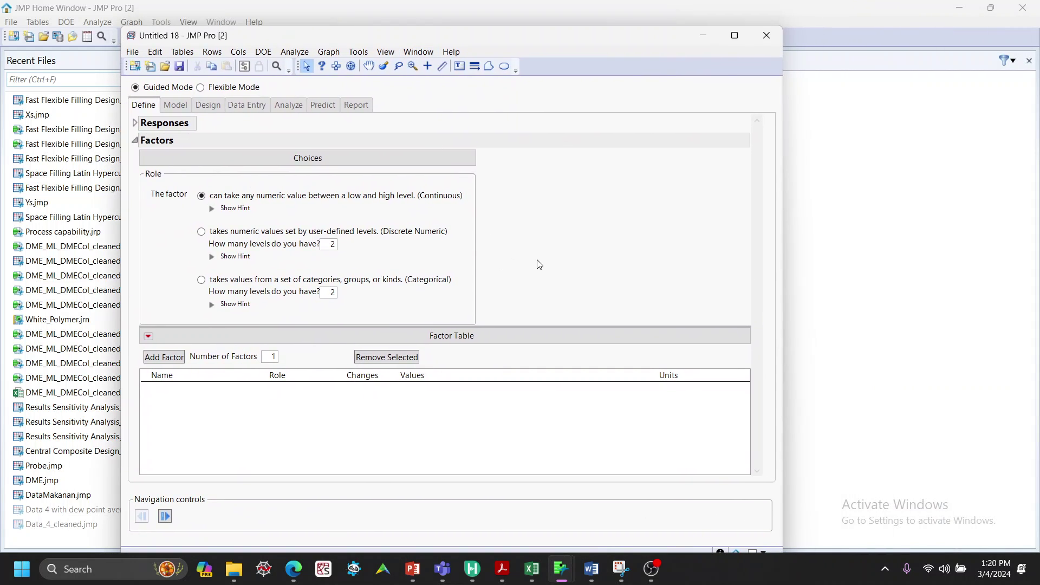
left_click(134, 125)
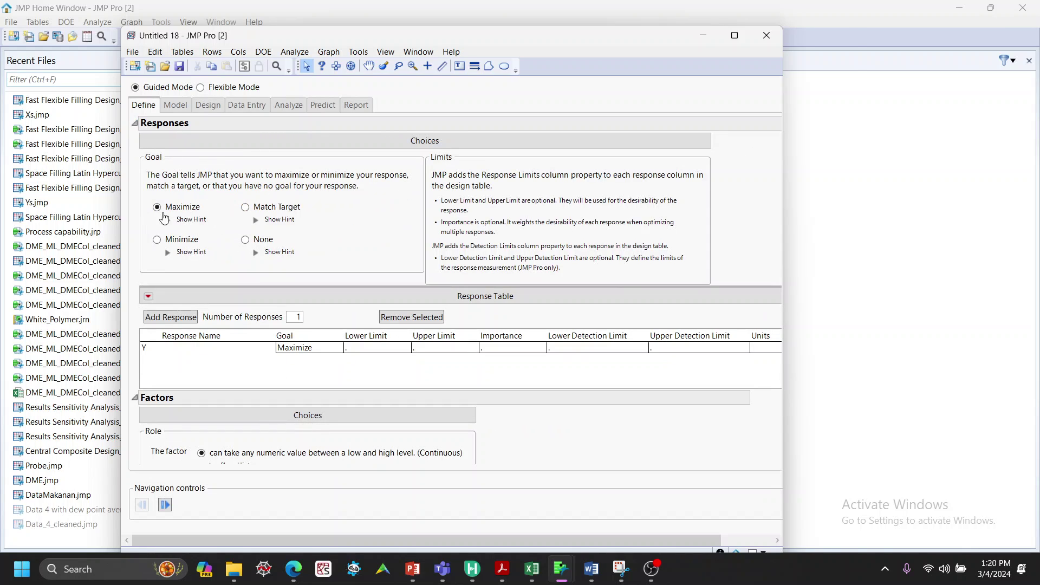
scroll(241, 418, "down", 3)
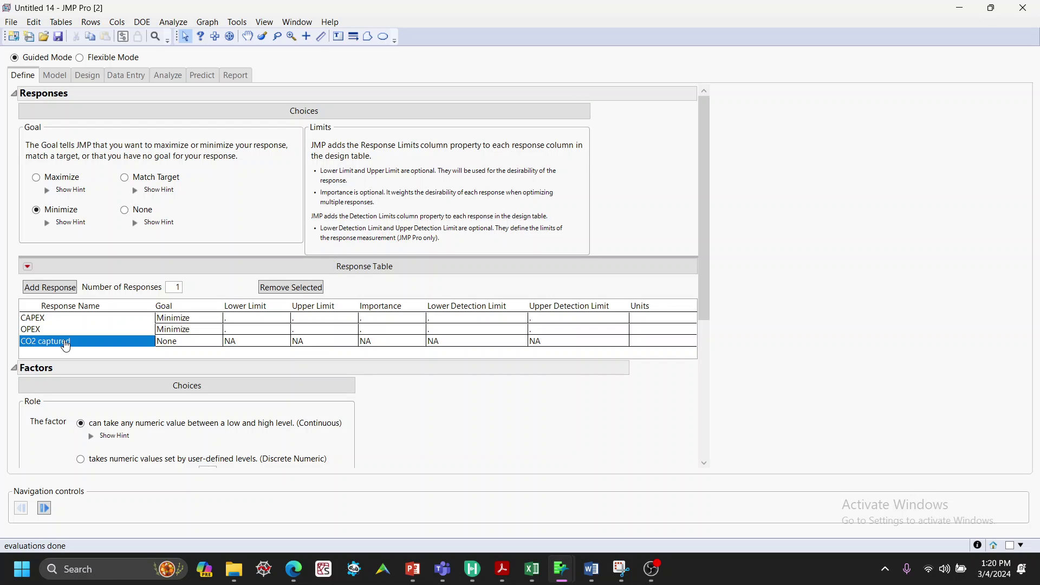
Review the prepared Easy DOE for CO2 capture, from its factors through model choice and design runs to the response entry cells
scroll(473, 379, "down", 3)
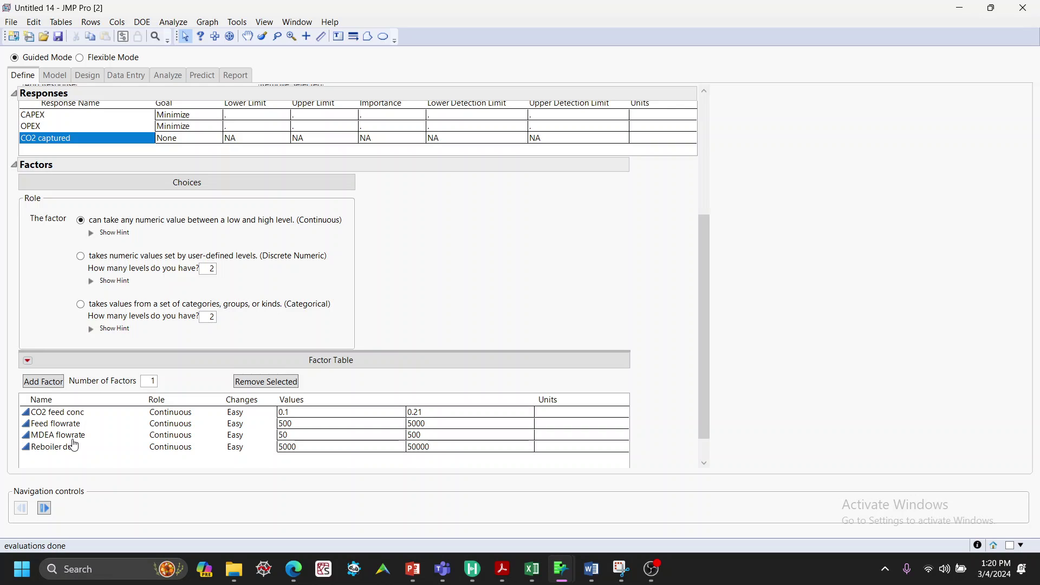
left_click(45, 509)
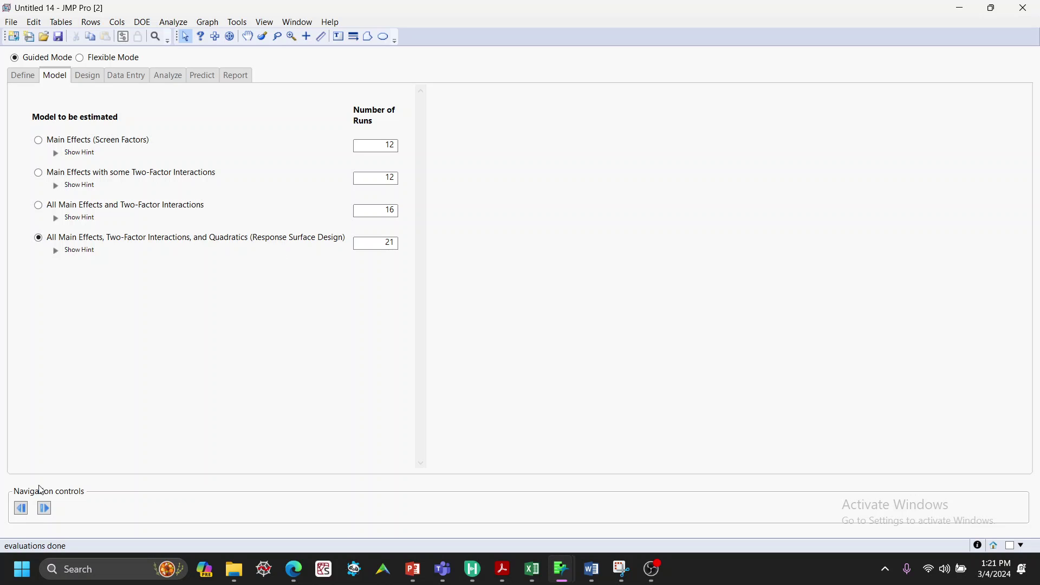
left_click(45, 510)
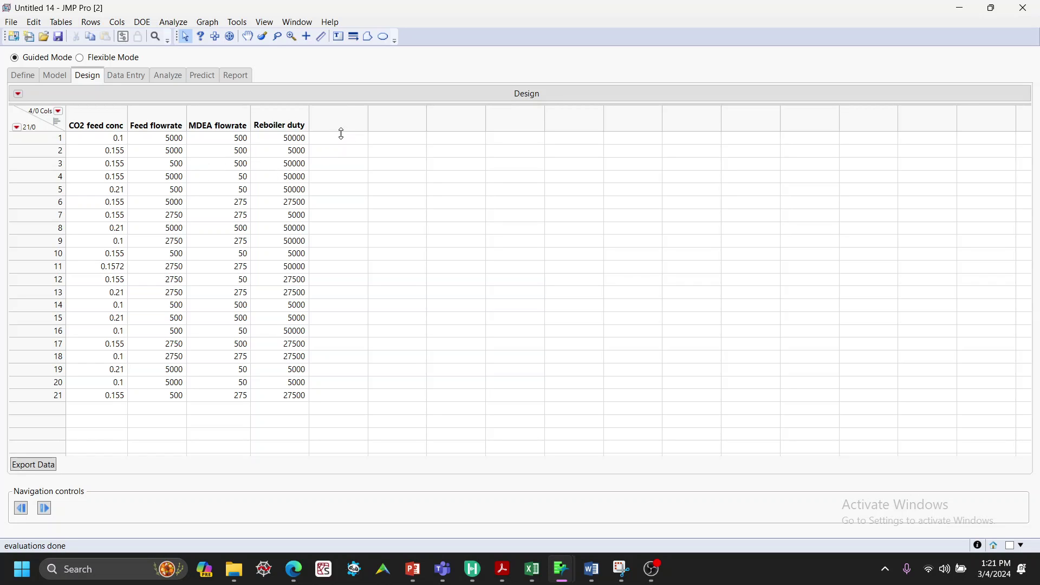
left_click(44, 509)
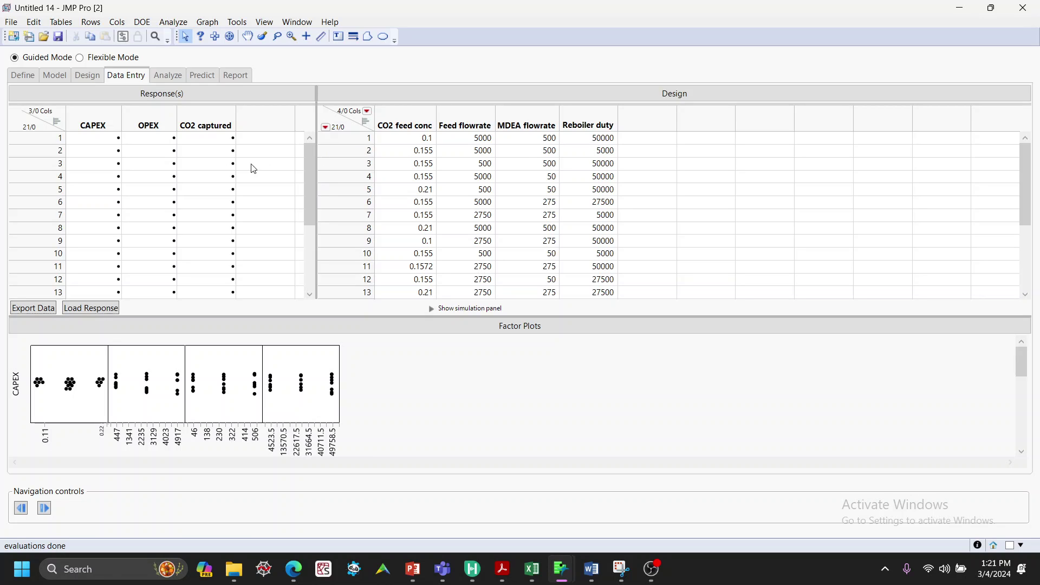
left_click(115, 140)
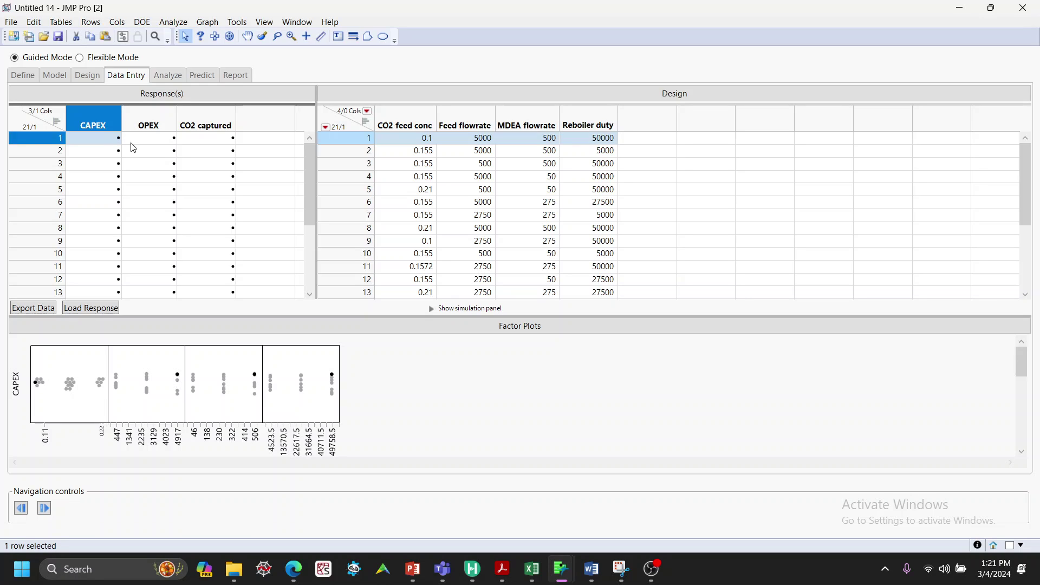
left_click(158, 140)
left_click(200, 140)
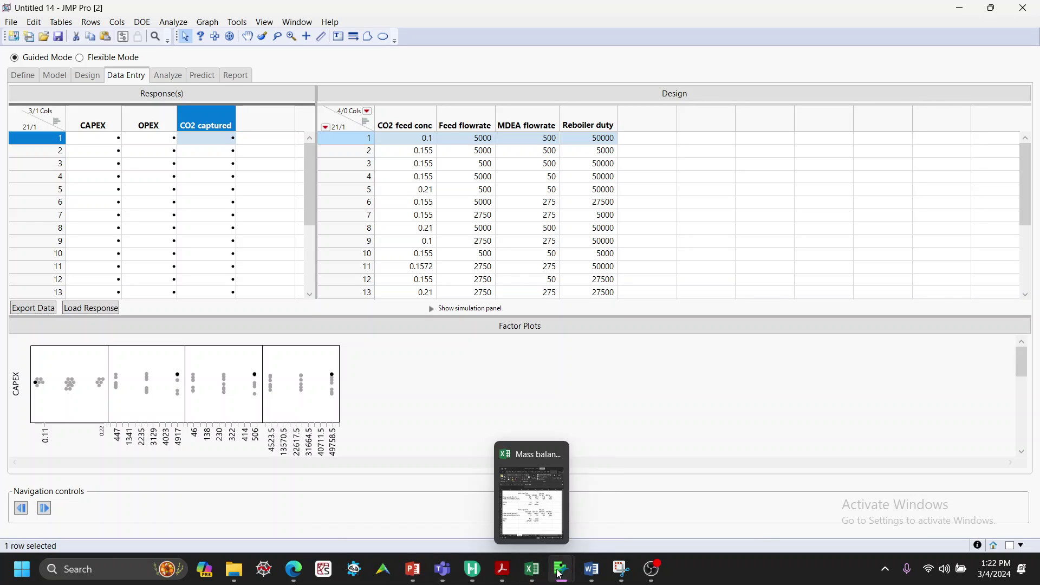
Bring up the existing Space Filling Design setup full screen and look over the available classical and special-purpose DOE types
mouse_move(562, 575)
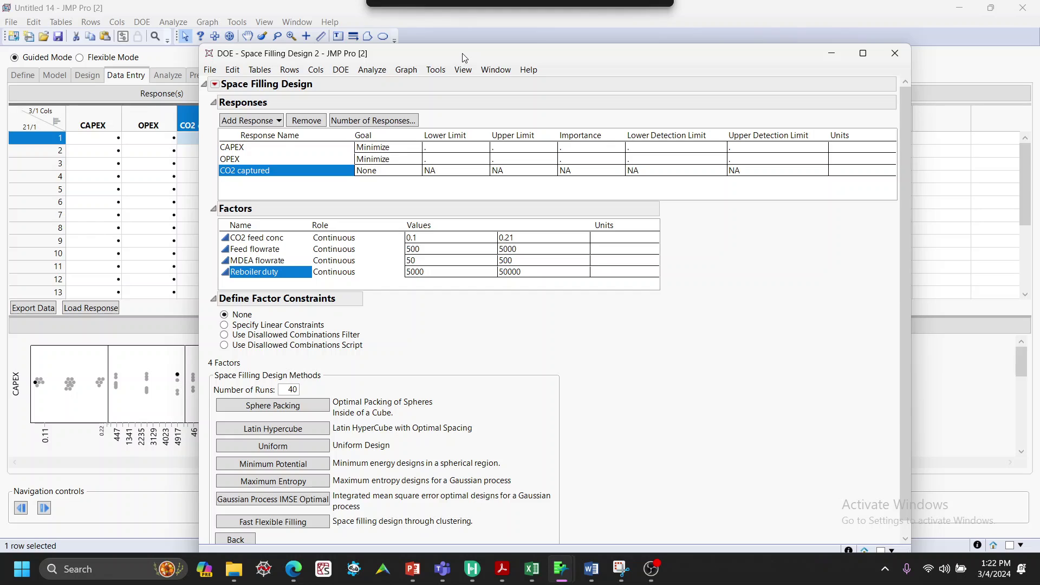
double_click(465, 53)
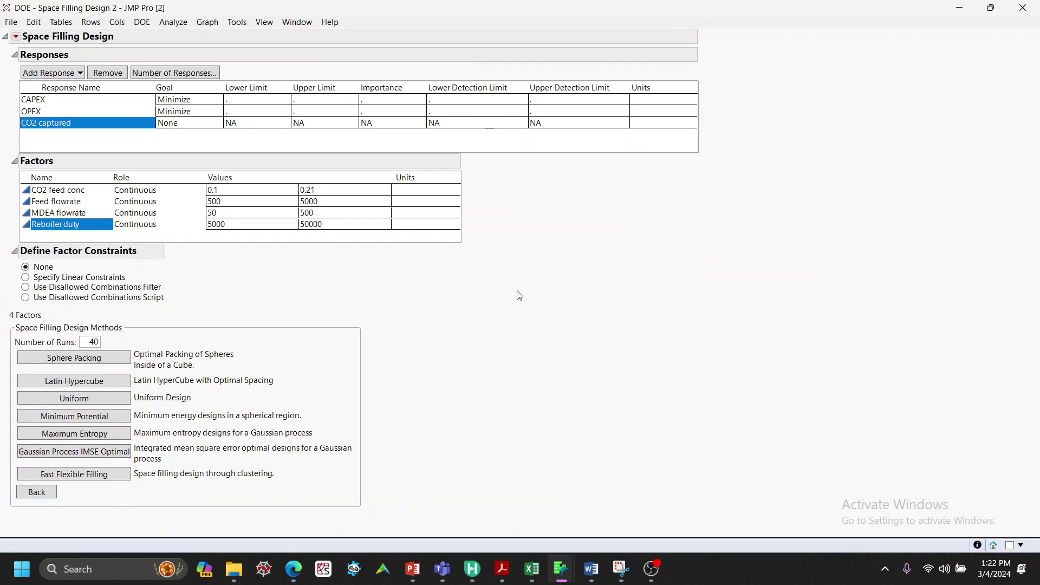
left_click(140, 25)
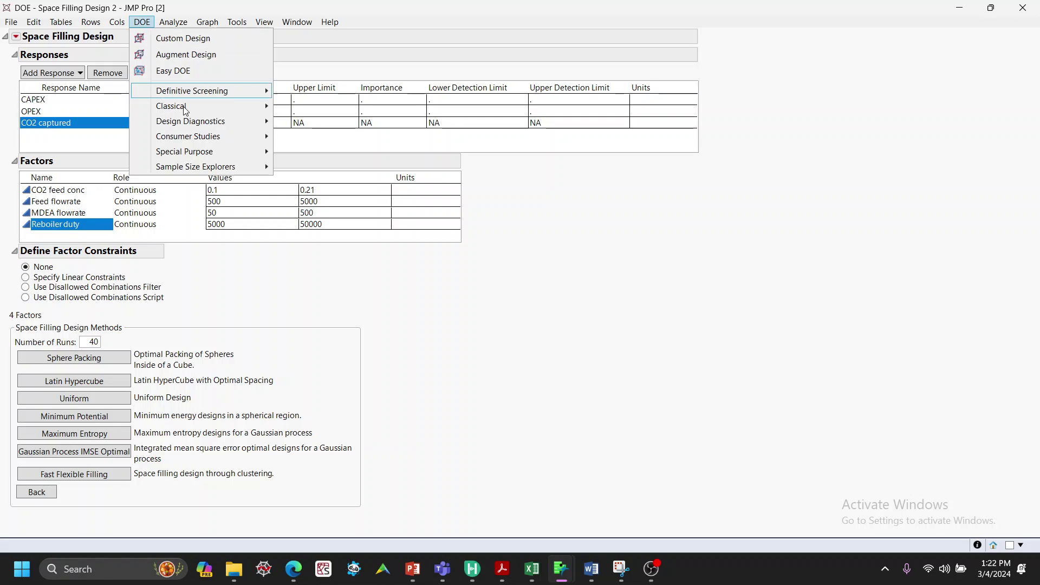
mouse_move(208, 152)
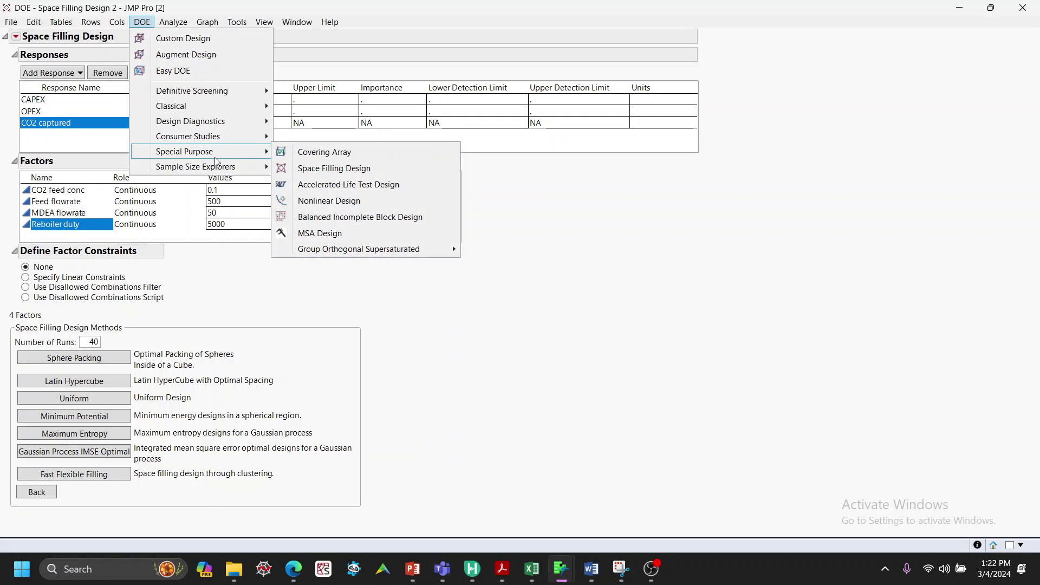
mouse_move(234, 101)
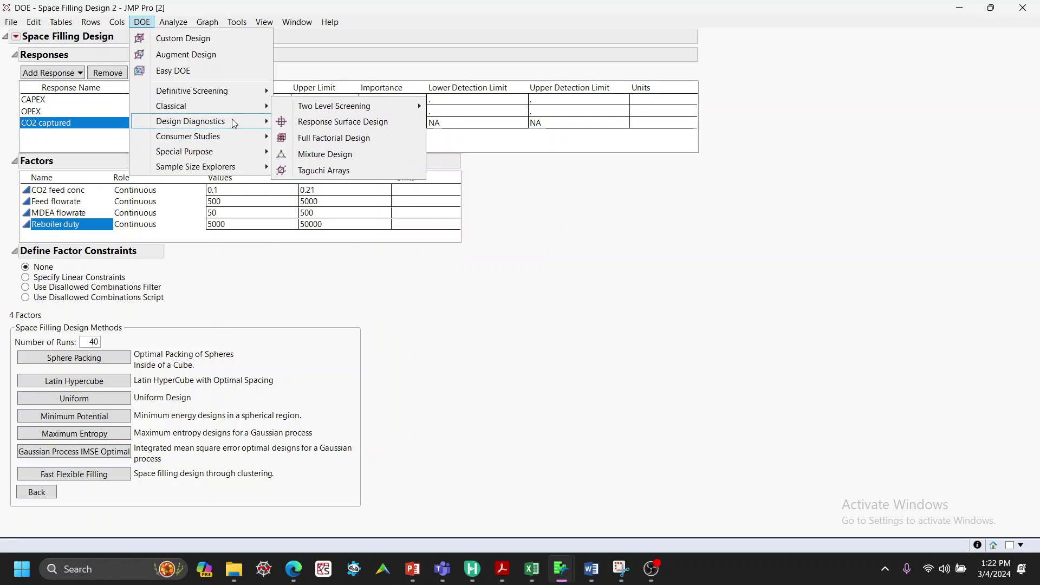
mouse_move(238, 140)
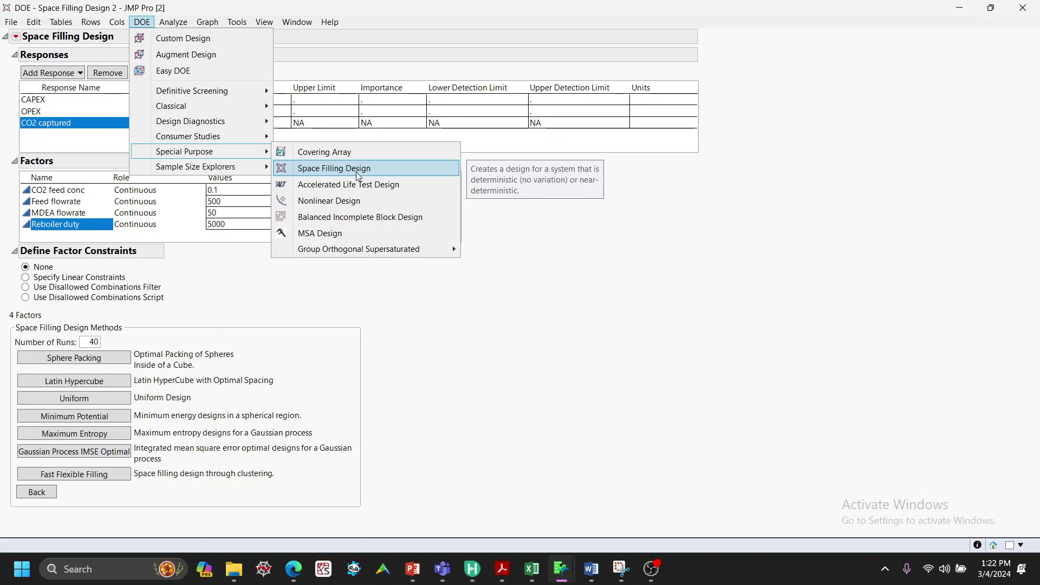
left_click(574, 284)
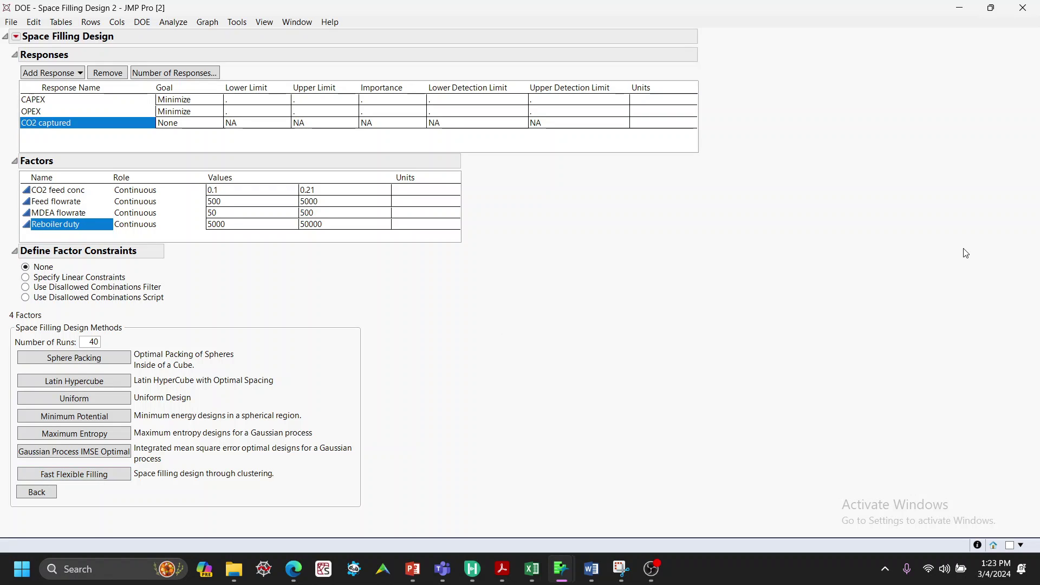
Generate a 40-run Fast Flexible Filling design for the four factors and review its runs and diagnostics
left_click(103, 486)
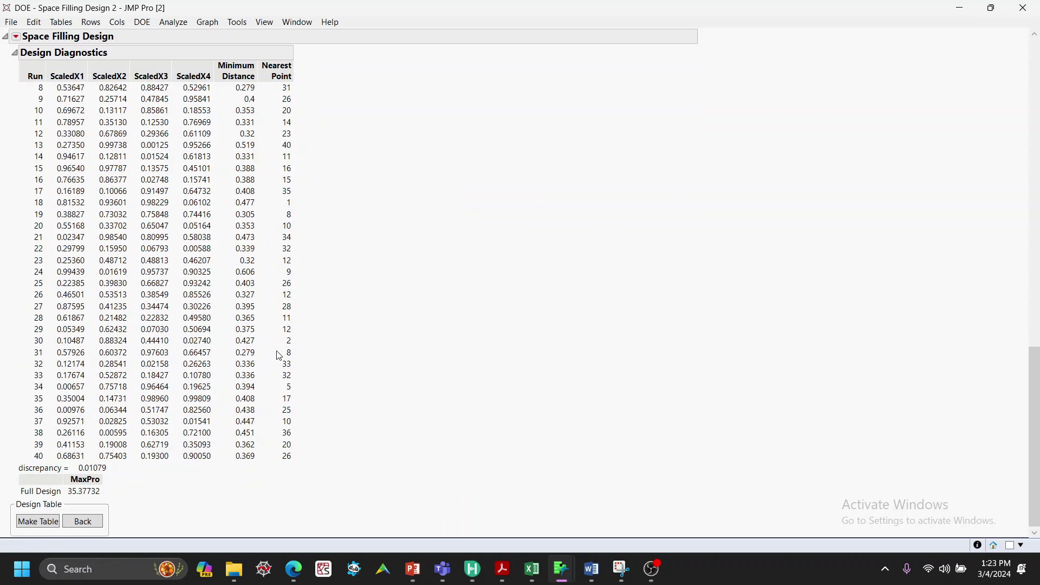
scroll(341, 233, "up", 15)
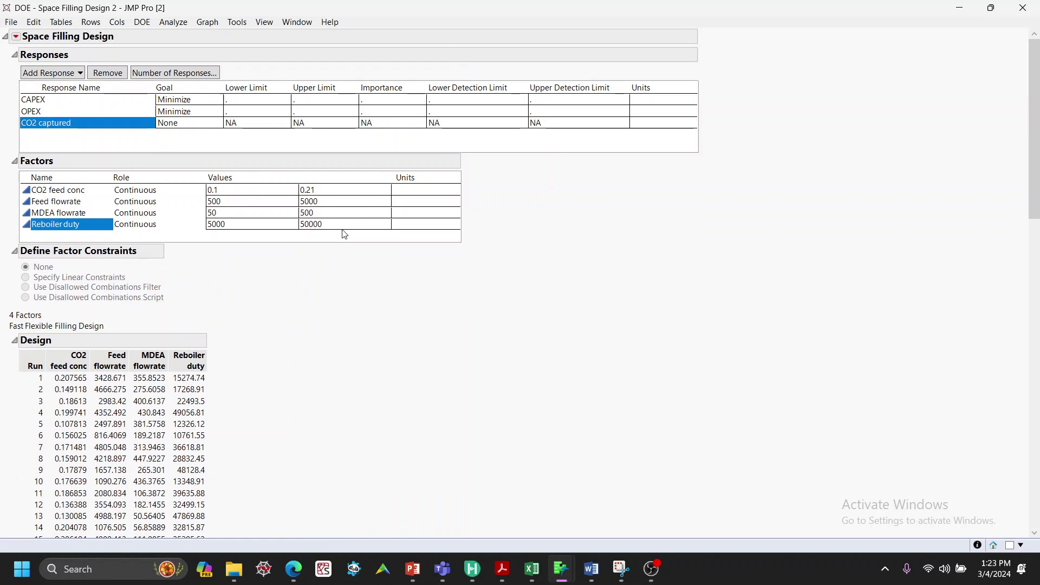
scroll(344, 237, "down", 5)
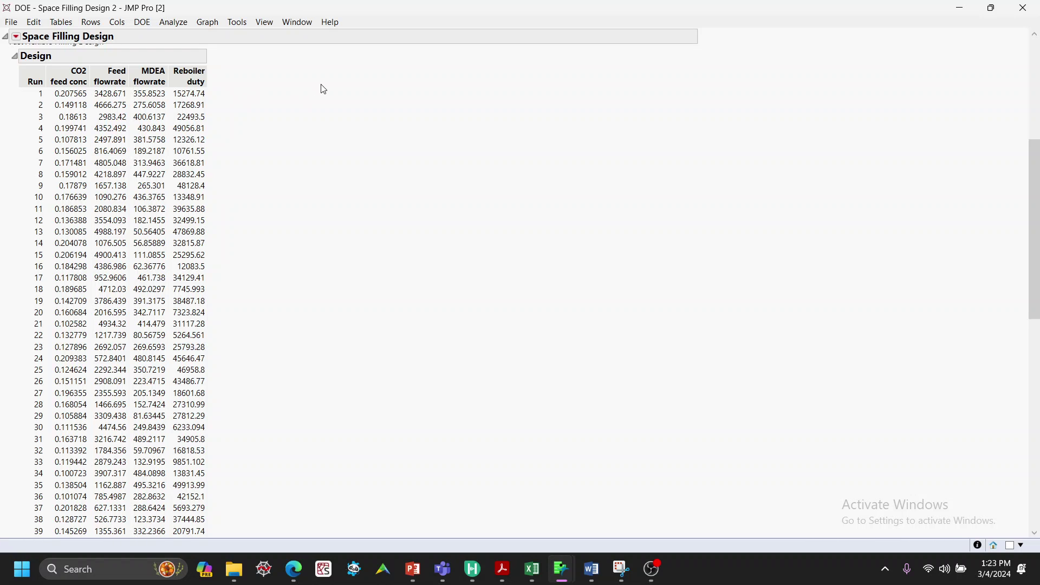
scroll(407, 251, "down", 15)
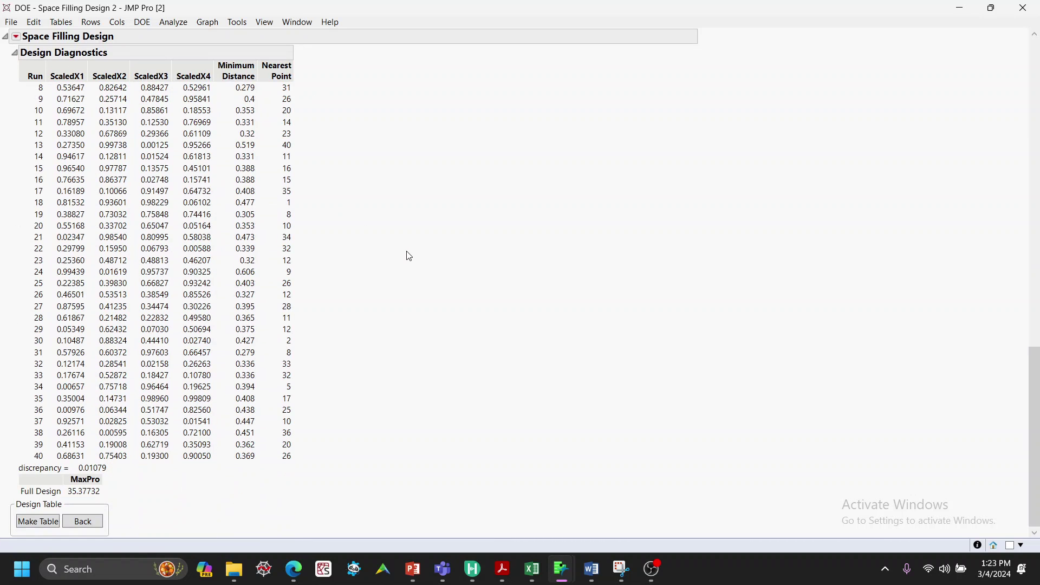
Make the data table from the Fast Flexible Filling design, check its response columns full screen, and minimize it
left_click(40, 523)
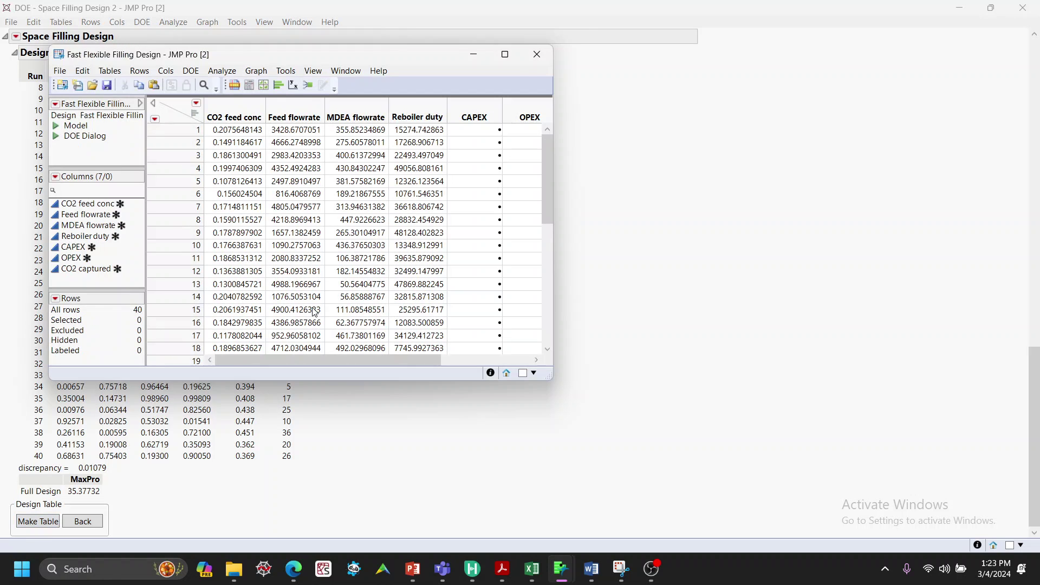
left_click(512, 57)
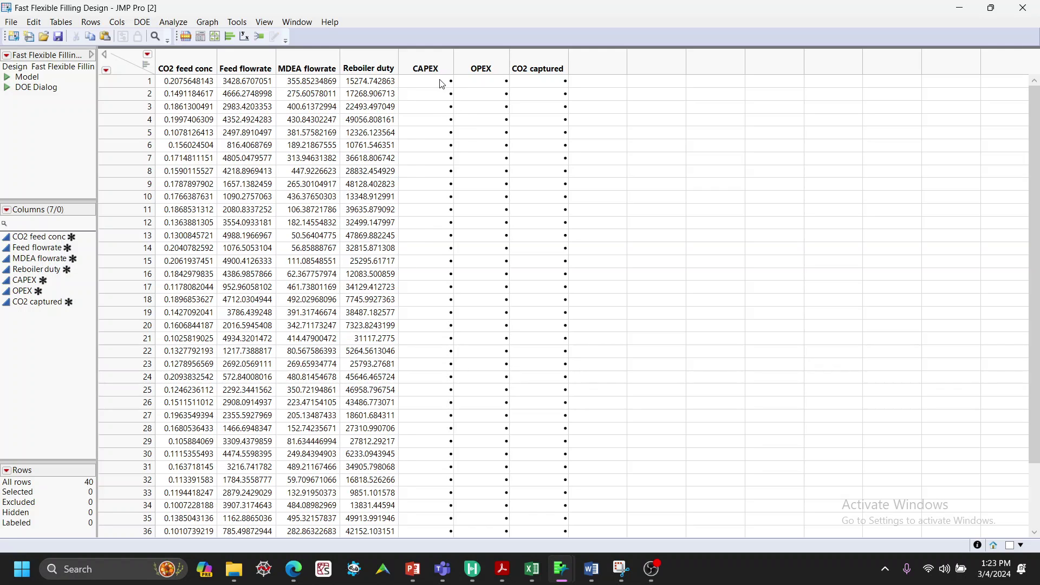
left_click(474, 87)
left_click(539, 87)
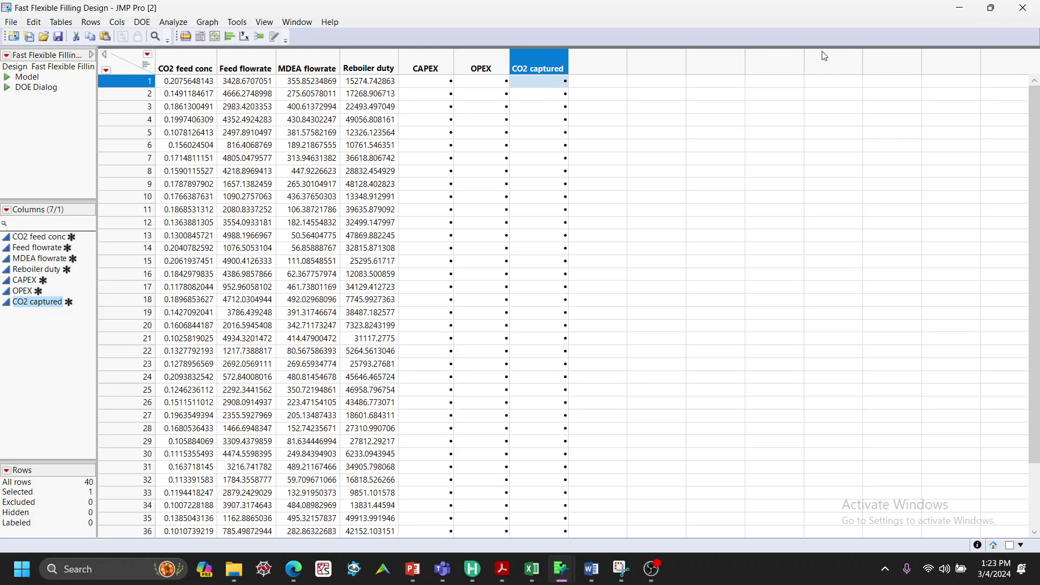
left_click(971, 15)
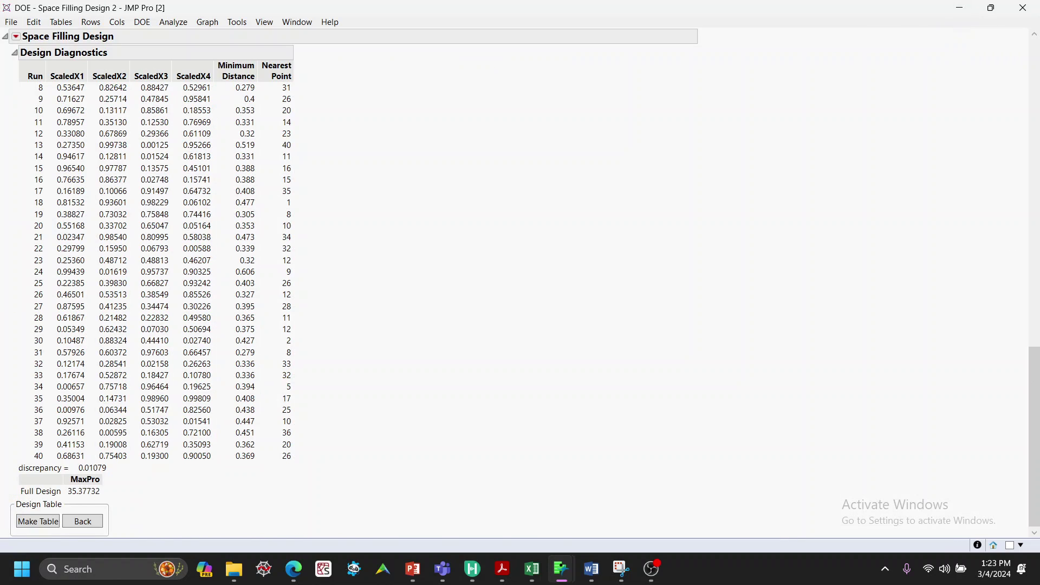
Show the Fast Flexible Filling Design_small table full screen and examine its four factor columns and the CAPEX, OPEX and CO2 captured columns
left_click(561, 569)
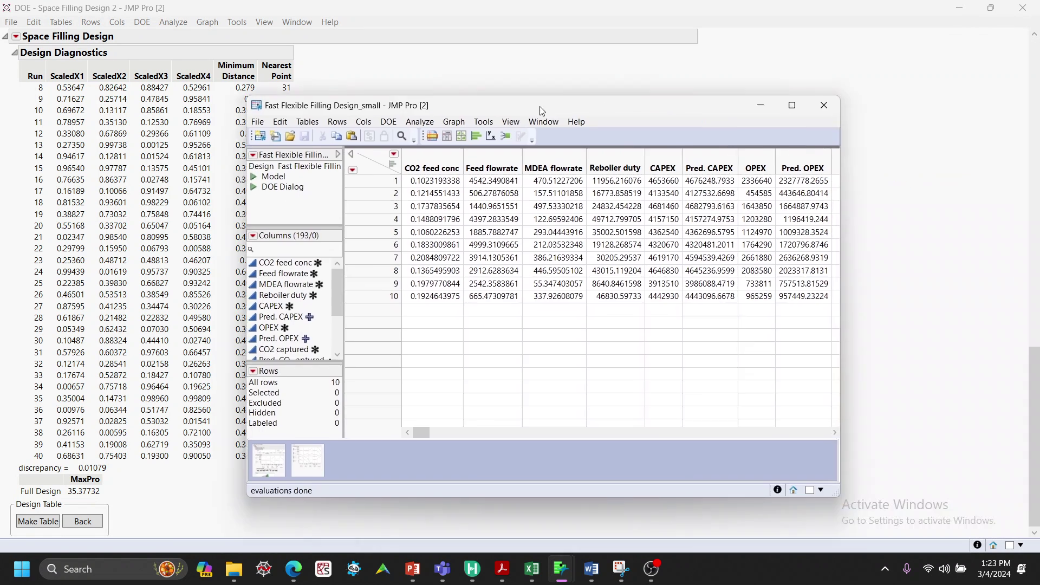
double_click(516, 95)
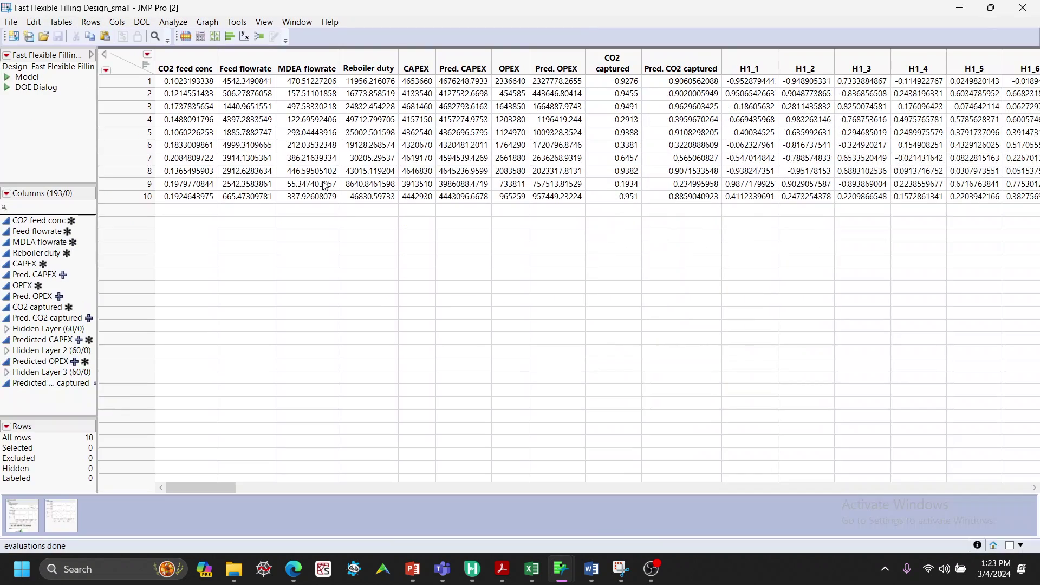
left_click_drag(192, 62, 368, 64)
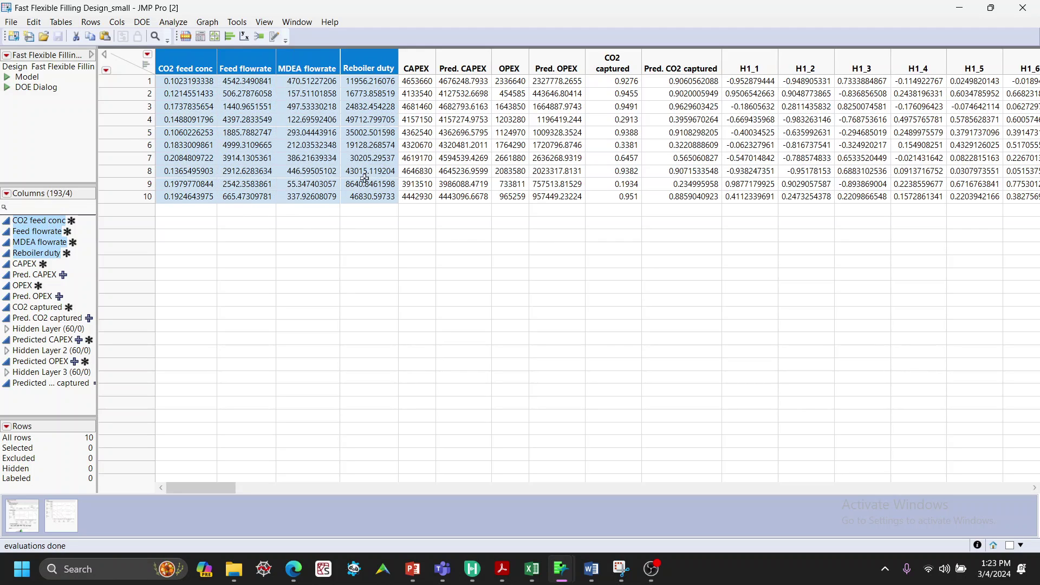
left_click(420, 58)
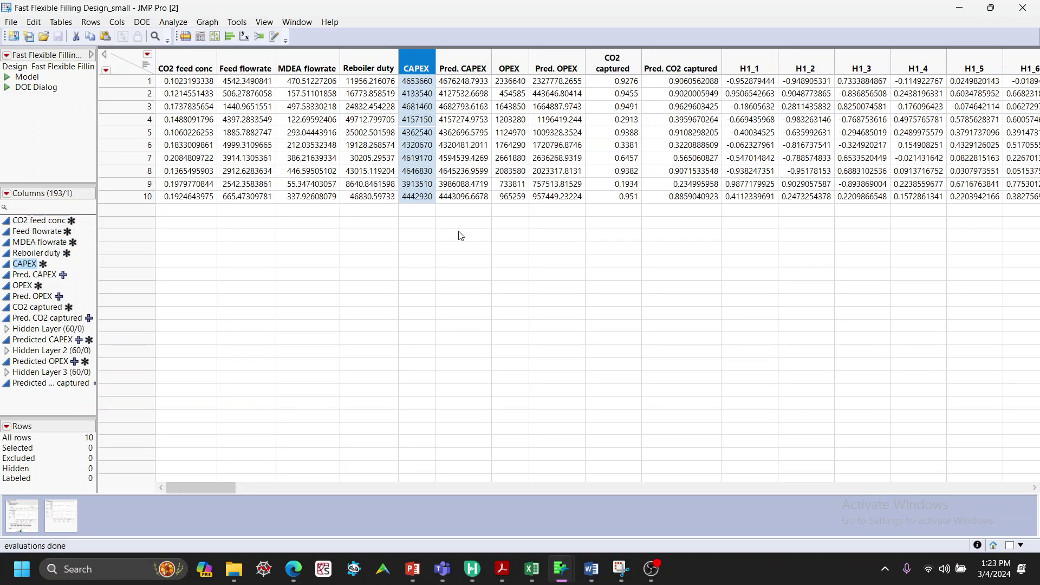
left_click(505, 58)
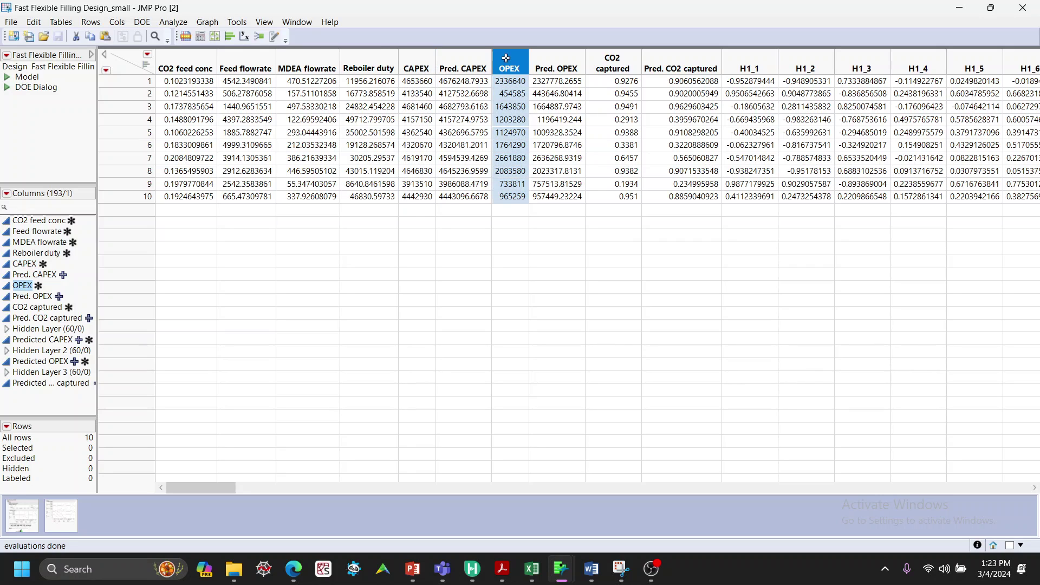
left_click(613, 57)
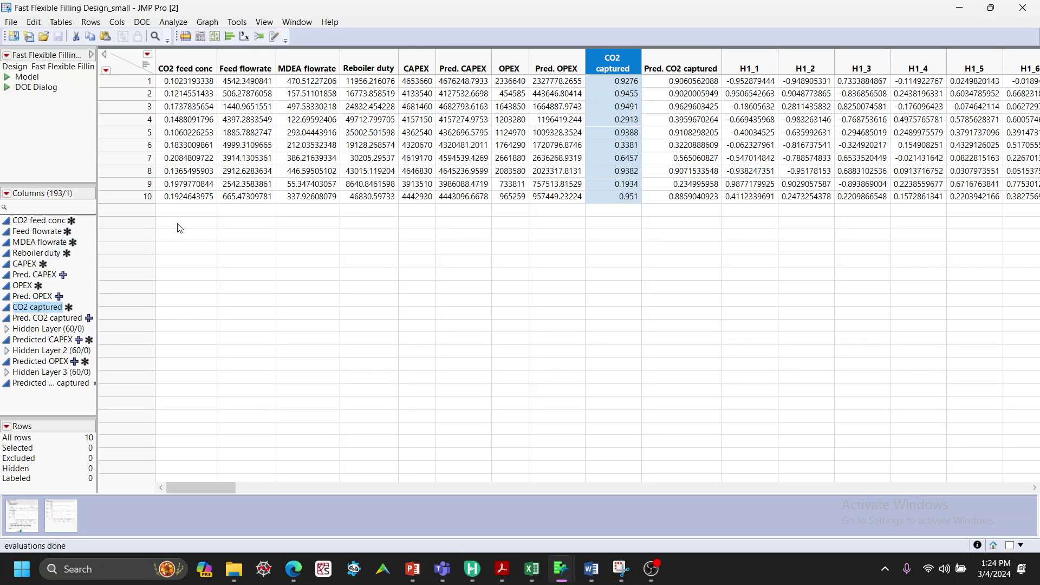
Set up Model Screening with CAPEX, OPEX and CO2 captured as responses and CO2 feed conc, Feed flowrate, MDEA flowrate and Reboiler duty as factors
left_click(172, 23)
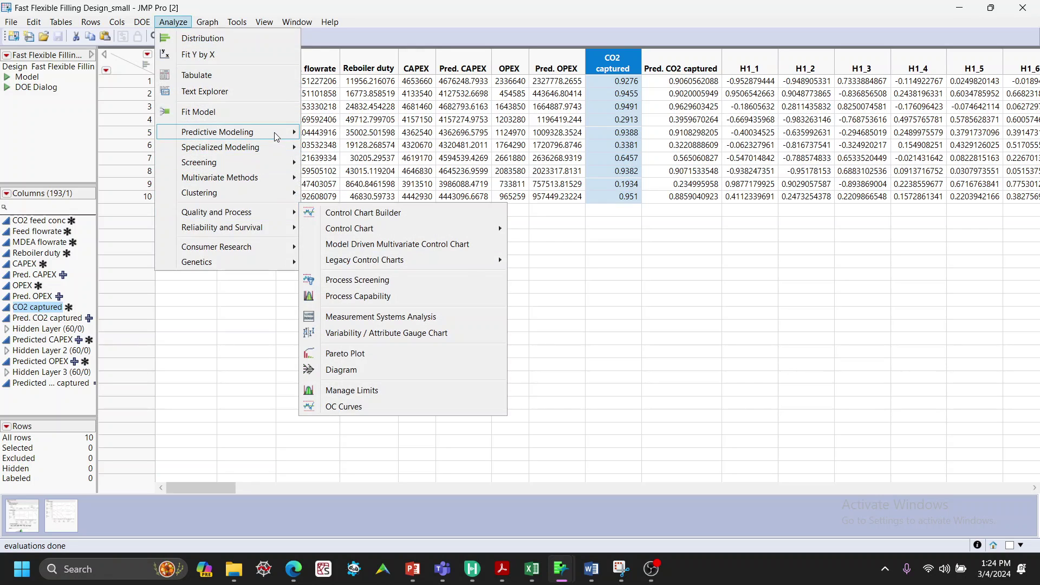
mouse_move(277, 137)
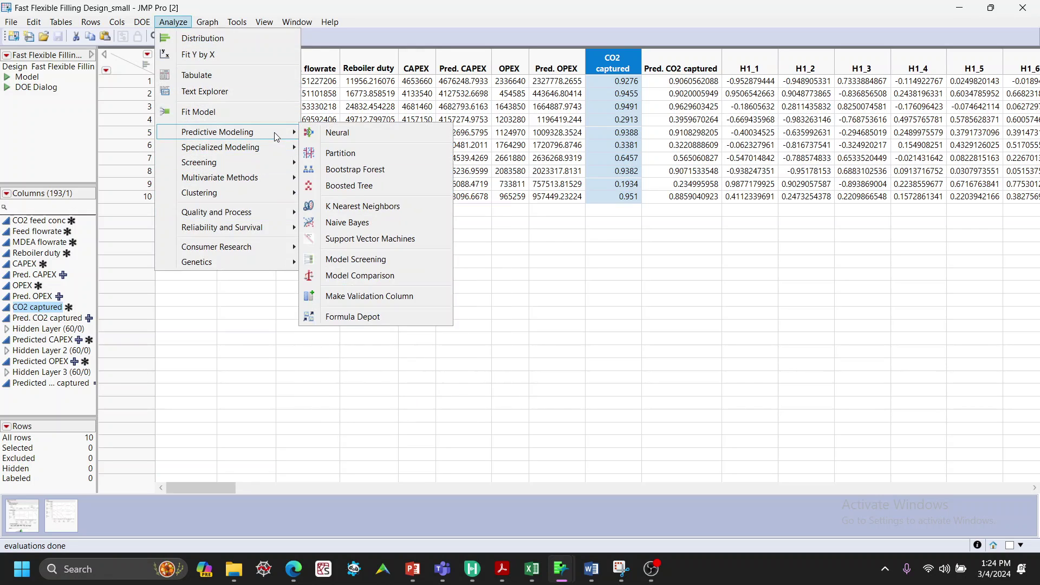
left_click(386, 265)
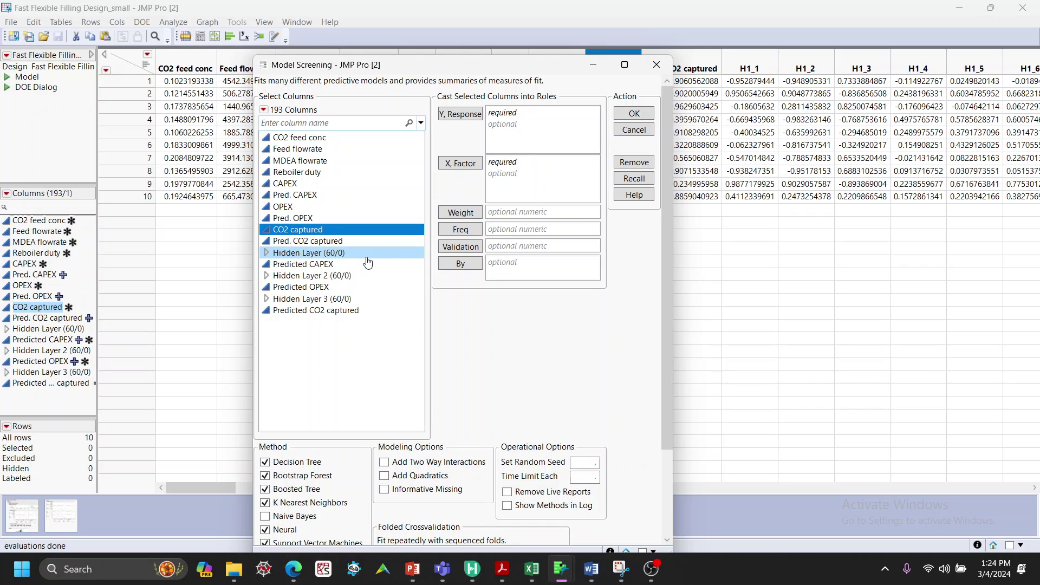
left_click_drag(497, 69, 442, 44)
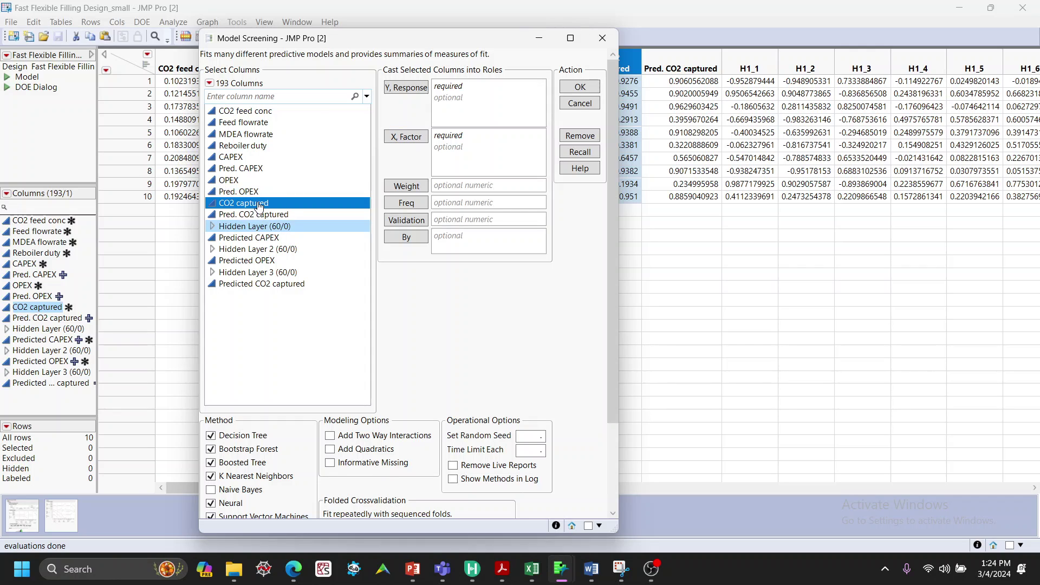
left_click(245, 158)
left_click(250, 180, "ctrl")
left_click(269, 204, "ctrl")
left_click_drag(270, 208, 472, 106)
left_click_drag(252, 111, 491, 157)
Run the screening without K Nearest Neighbors, Support Vector Machines, Fit Least Squares, Discriminant, Fit Stepwise and Logistic Regression
scroll(558, 369, "down", 5)
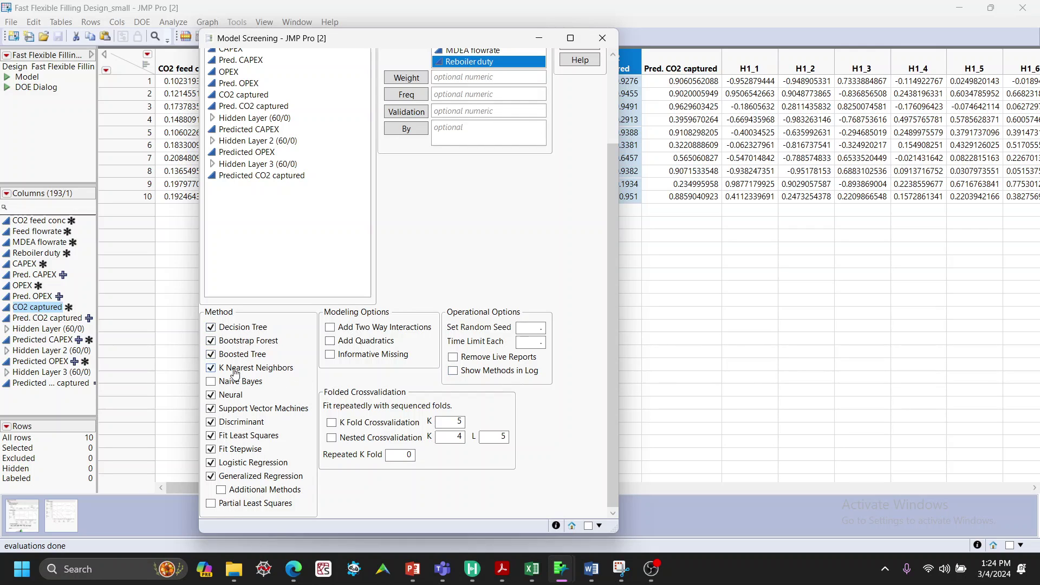
left_click(210, 370)
left_click(211, 408)
left_click(211, 436)
left_click(211, 424)
left_click(211, 449)
left_click(210, 463)
scroll(488, 263, "up", 3)
left_click(582, 102)
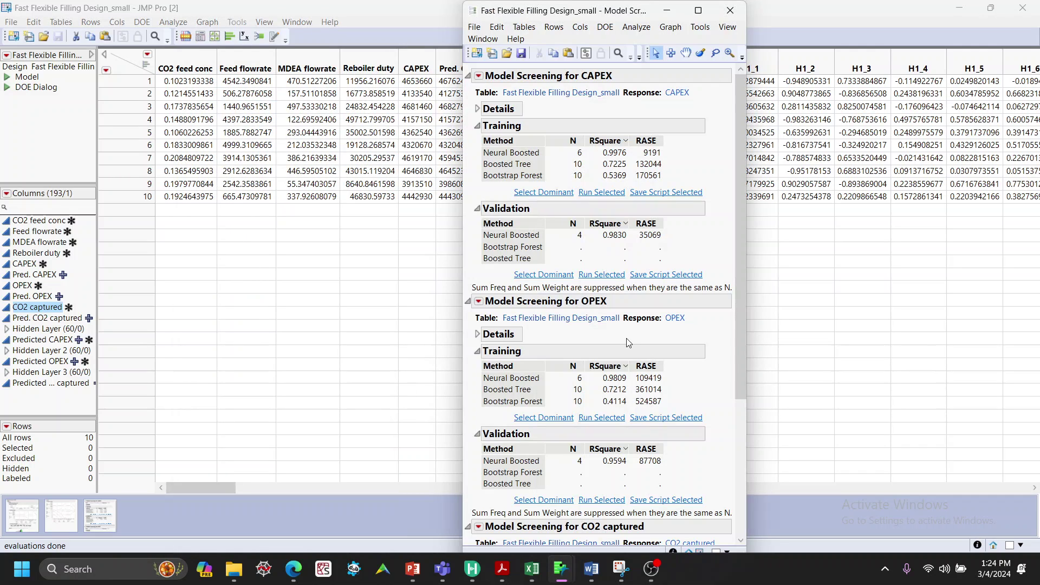
Review the screening results for all three responses and plot actual by predicted for CAPEX
scroll(661, 329, "down", 3)
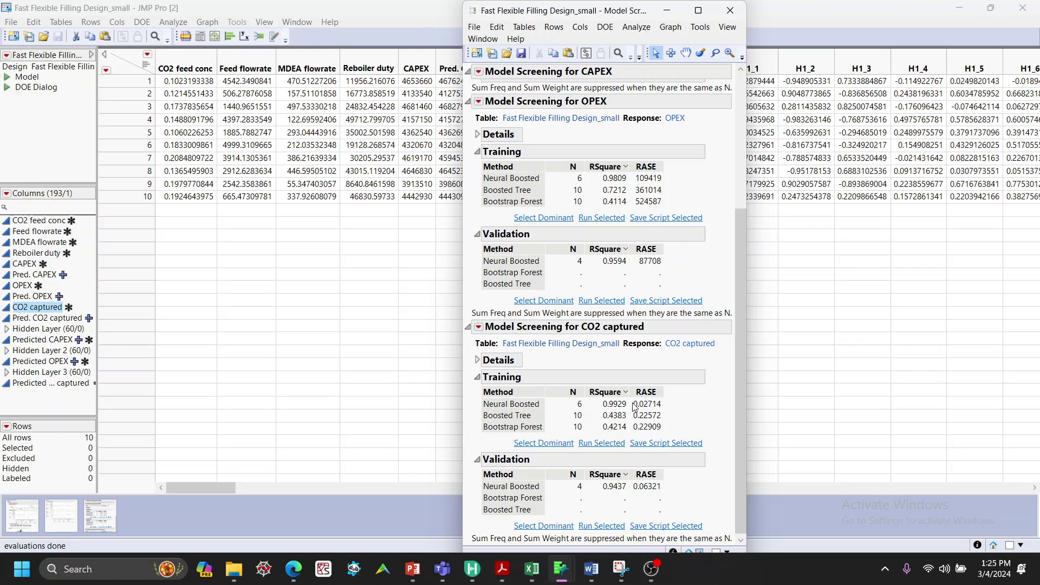
scroll(656, 406, "up", 4)
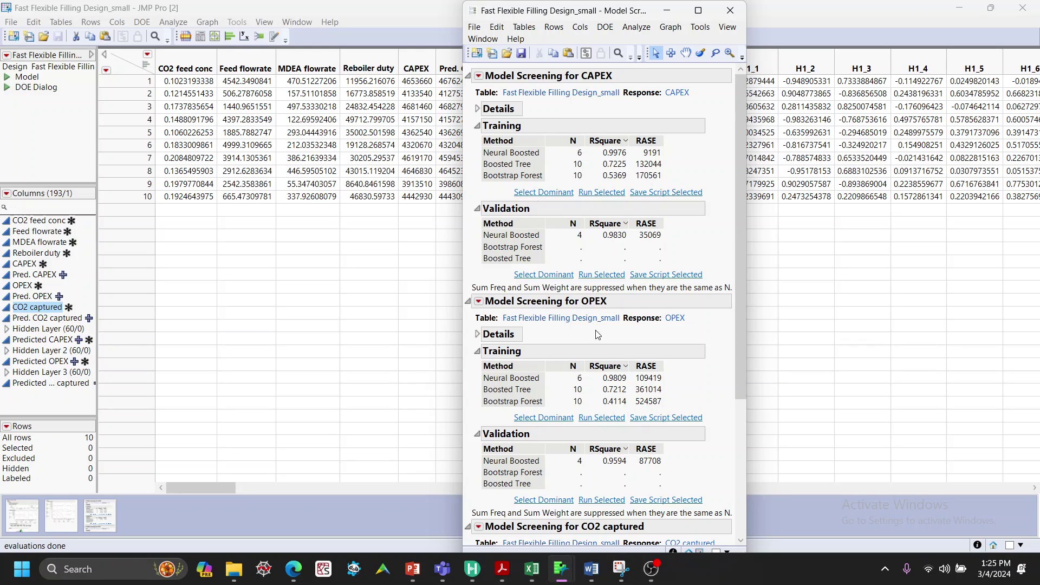
left_click(480, 76)
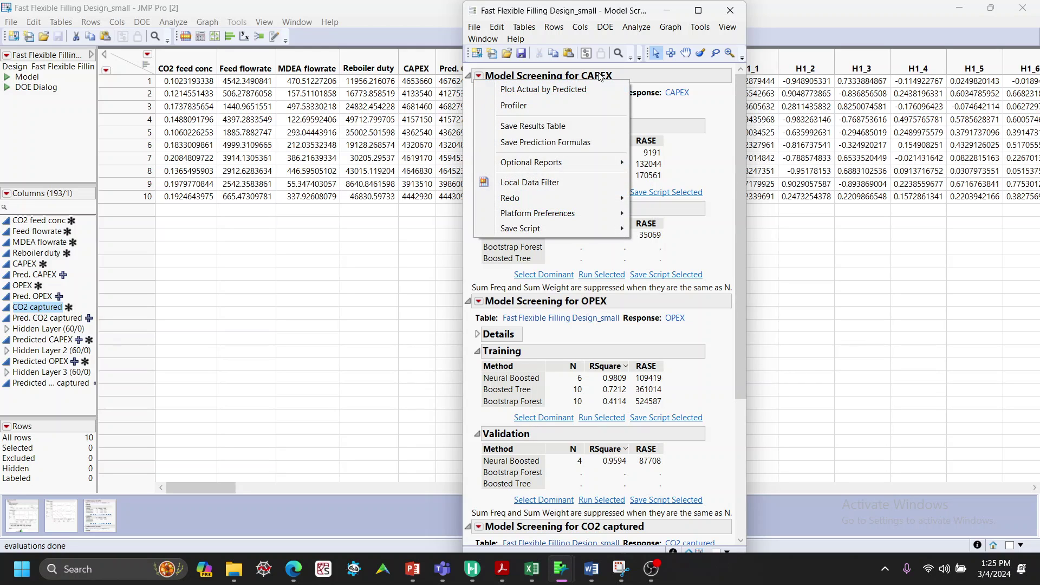
left_click(549, 90)
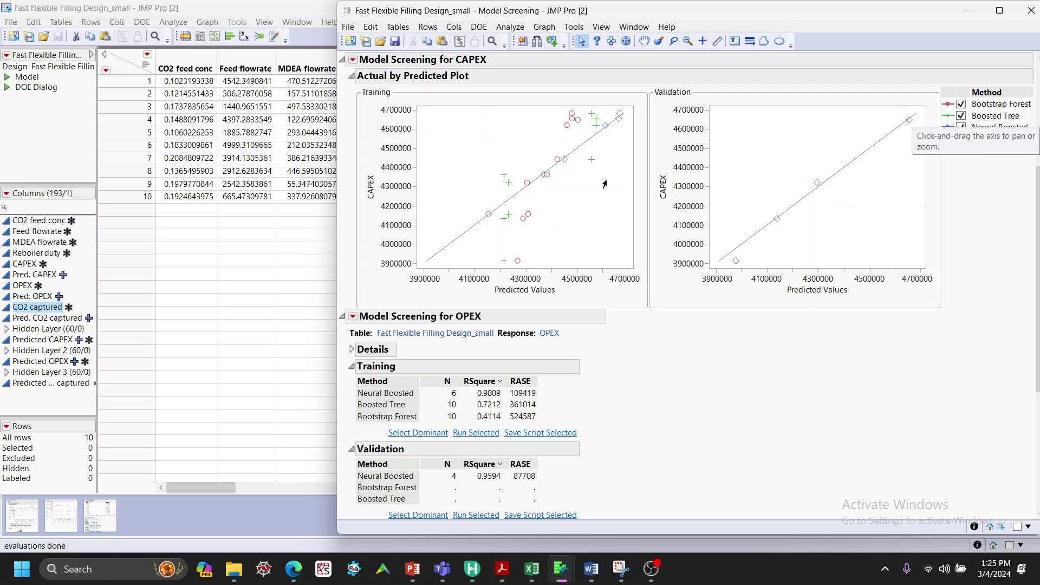
Compare the methods in the CAPEX actual by predicted plot, leaving only Neural Boosted displayed
left_click(961, 116)
left_click(962, 129)
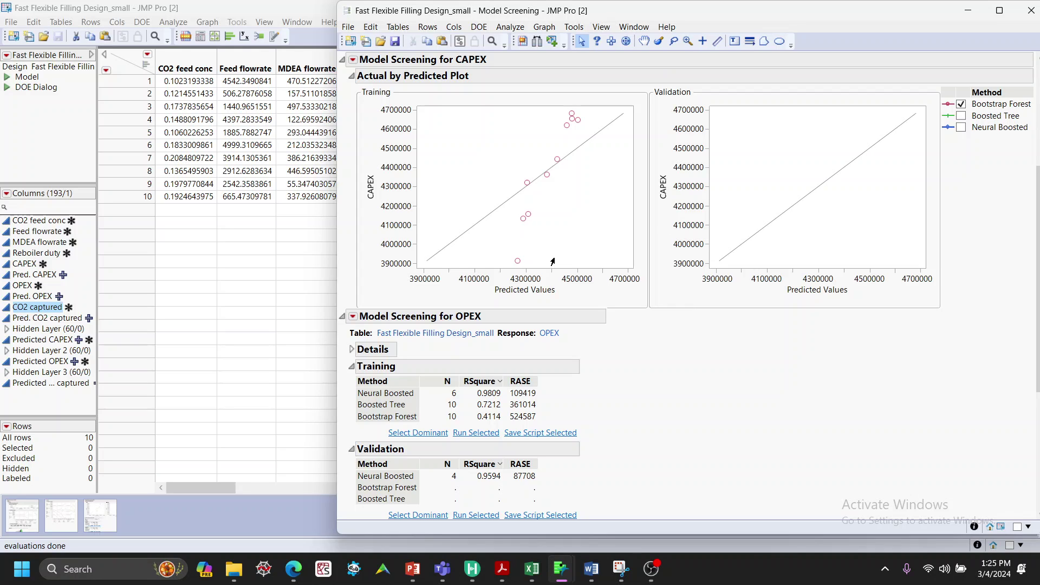
left_click(962, 104)
left_click(961, 116)
left_click(961, 127)
left_click(961, 116)
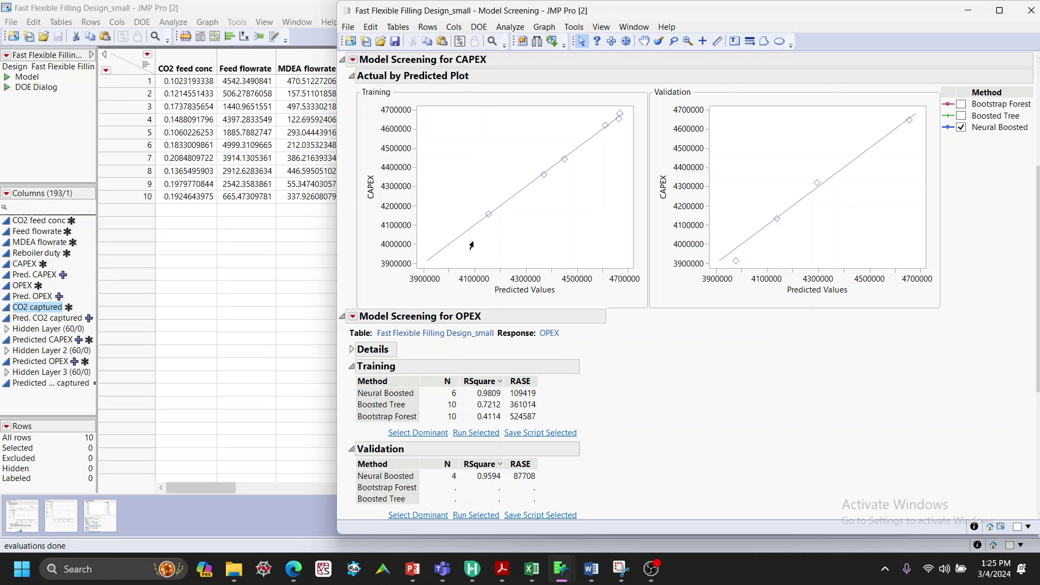
Return to the CAPEX training and validation summary and look over the report options for that response
scroll(490, 244, "up", 3)
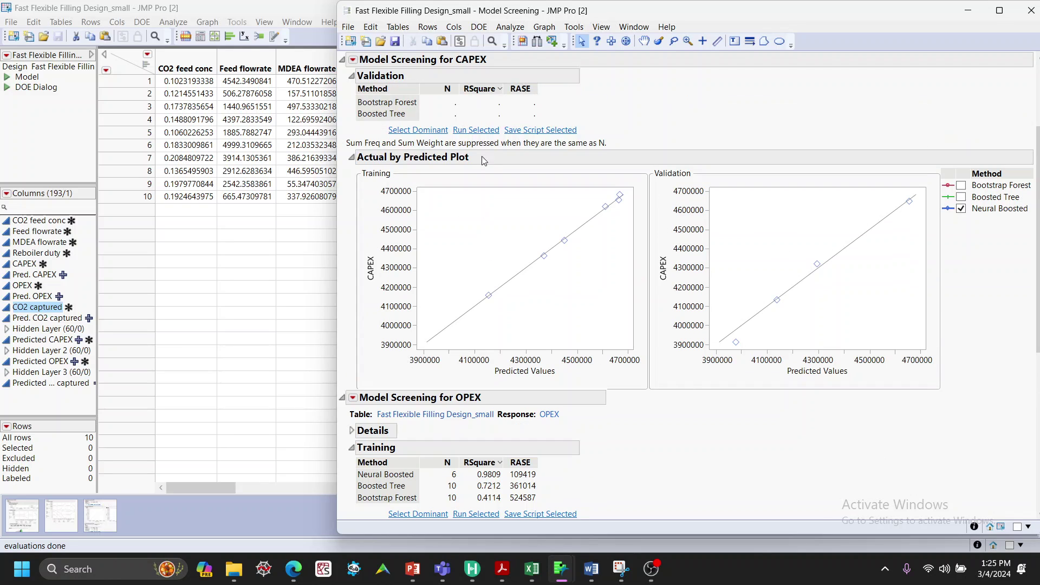
scroll(507, 245, "up", 5)
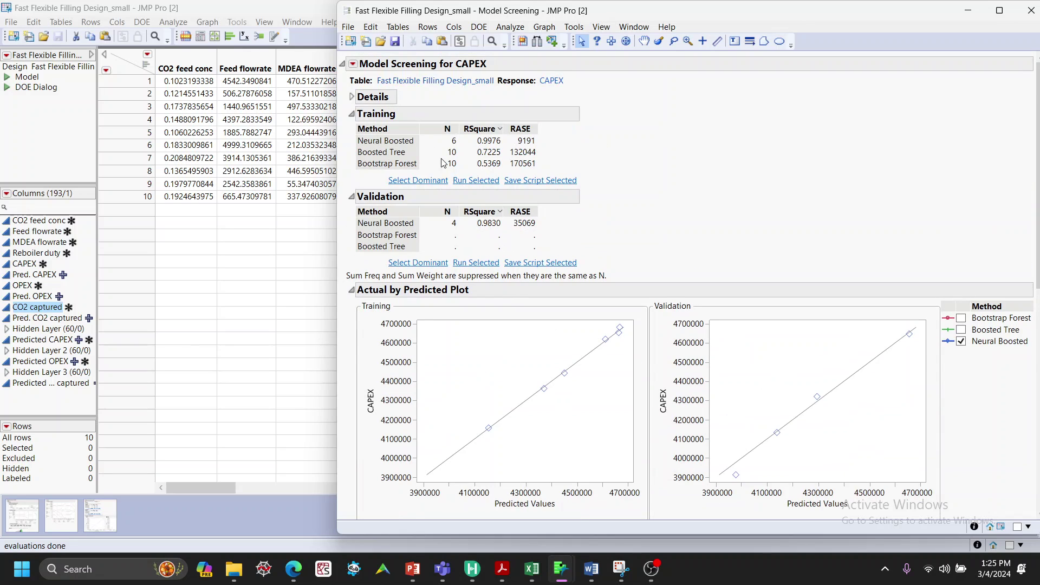
left_click(352, 63)
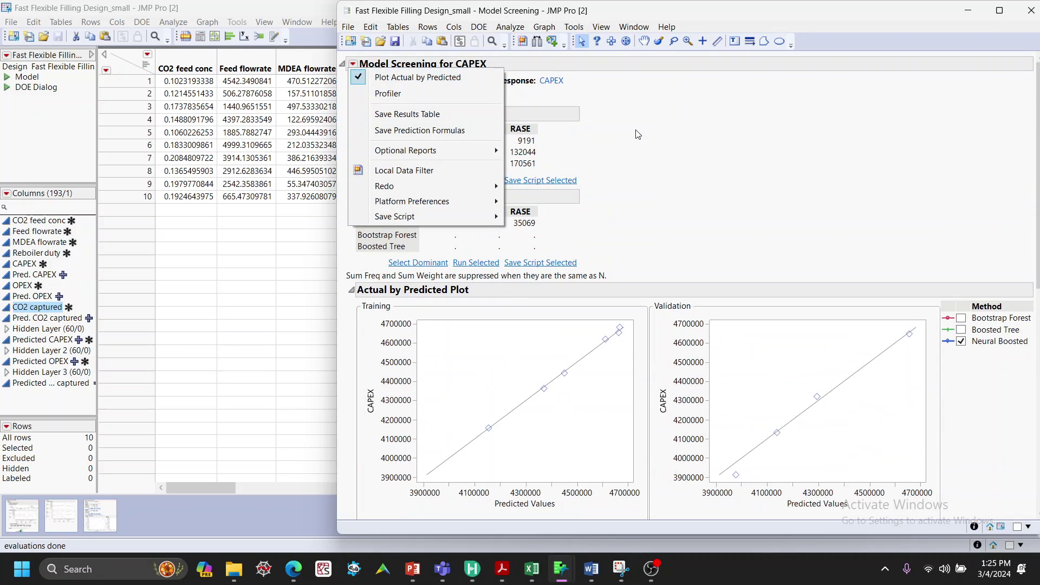
key("Escape")
left_click(353, 64)
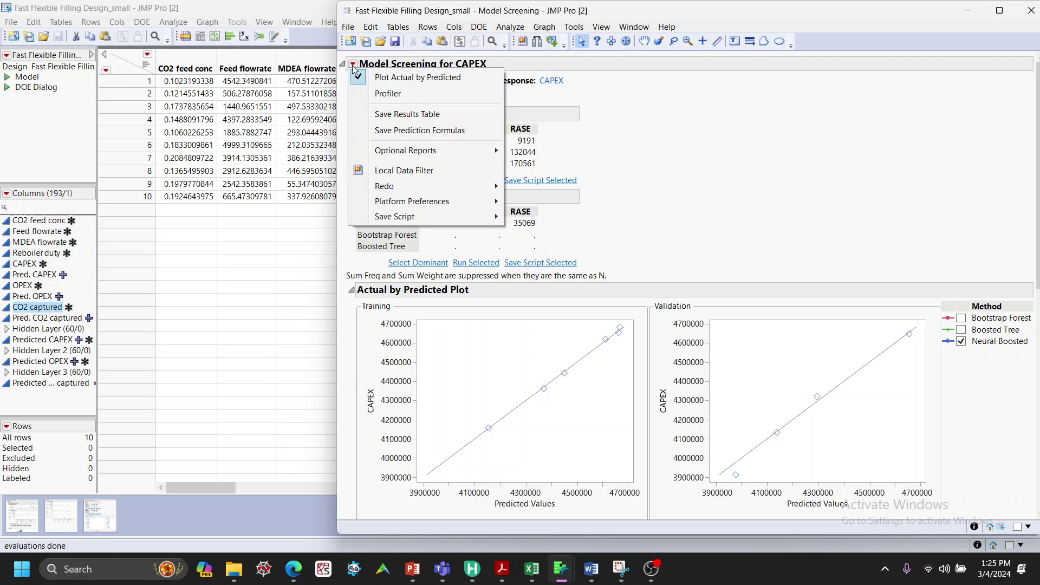
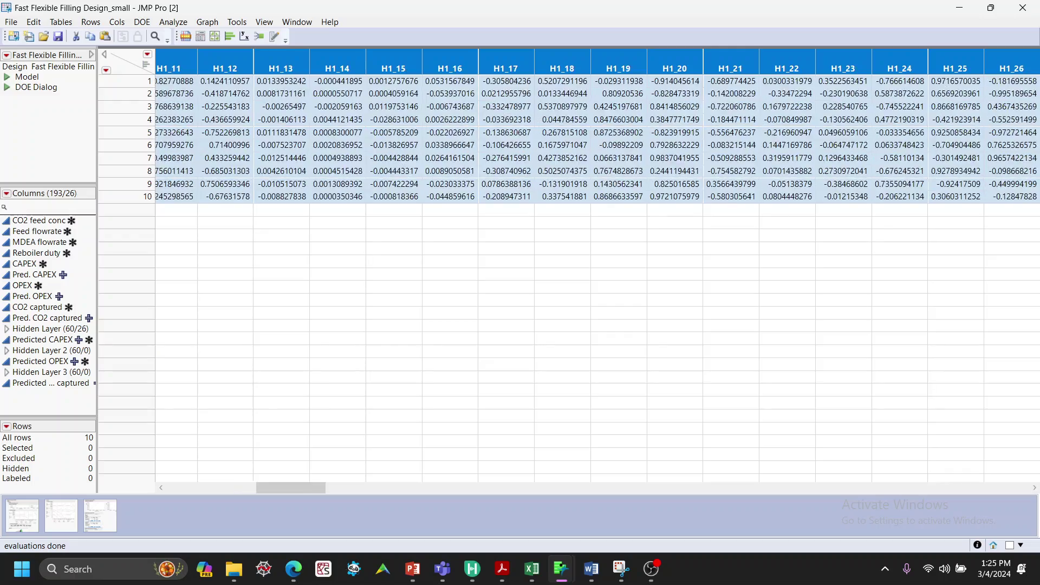
Extend the column selection through the Hidden Layer group up to H1_60 to examine the saved neural node columns
key("shift+Right")
key("shift+Right")
key("shift+Right")
key("shift+Right")
key("shift+Right")
key("shift+Right")
key("shift+Right")
key("shift+Right")
key("shift+Right")
key("shift+Right")
key("shift+Right")
key("shift+Right")
key("shift+Right")
key("shift+Right")
key("shift+Right")
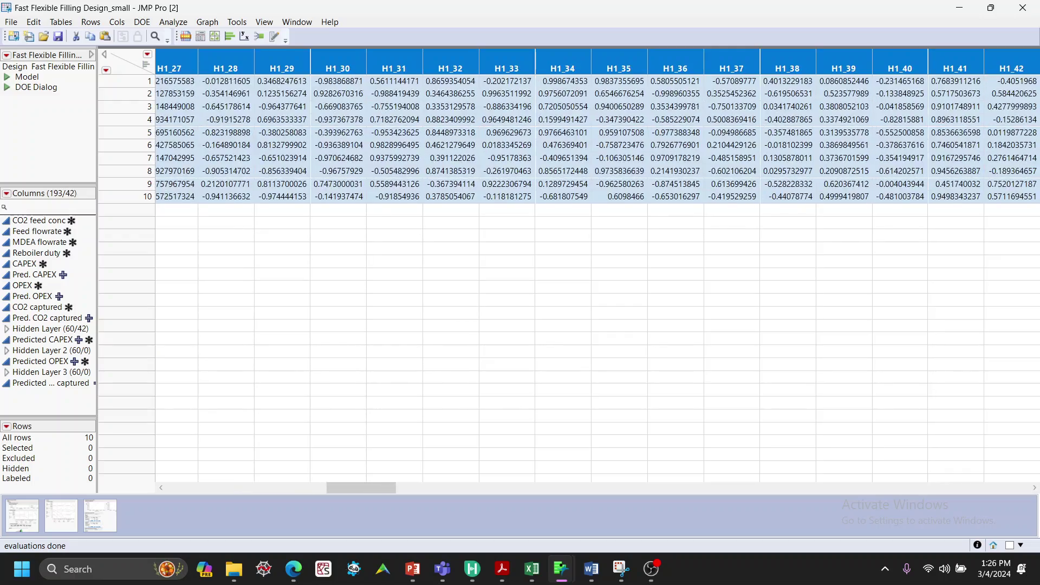
key("shift+Right")
key("shift+Right")
key("shift+Right")
key("shift+Right")
key("shift+Right")
key("shift+Right")
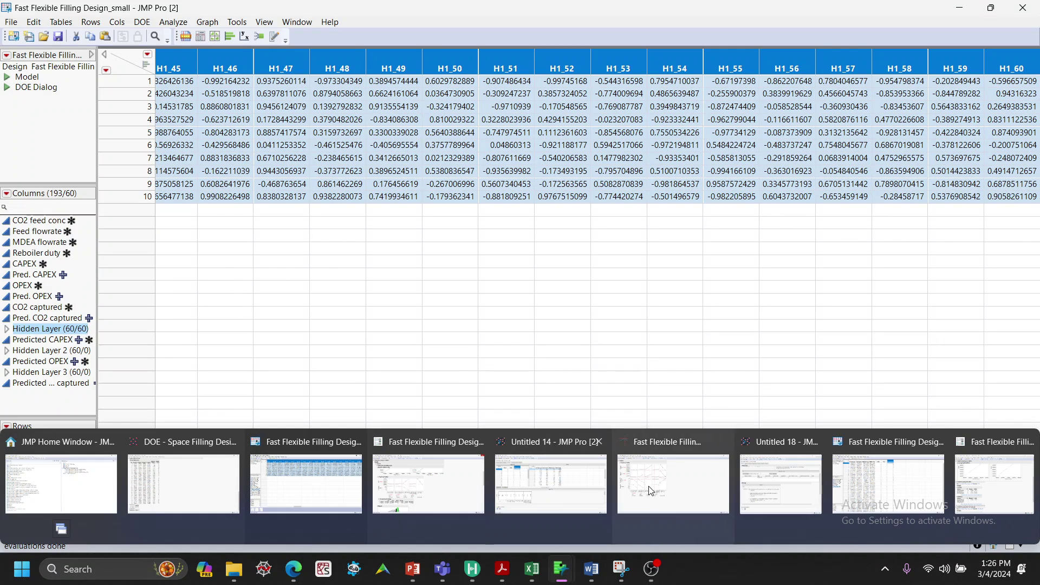
Bring up the Model Screening report, expand the Neural details for CAPEX and show the network diagram
left_click(888, 493)
scroll(401, 103, "up", 5)
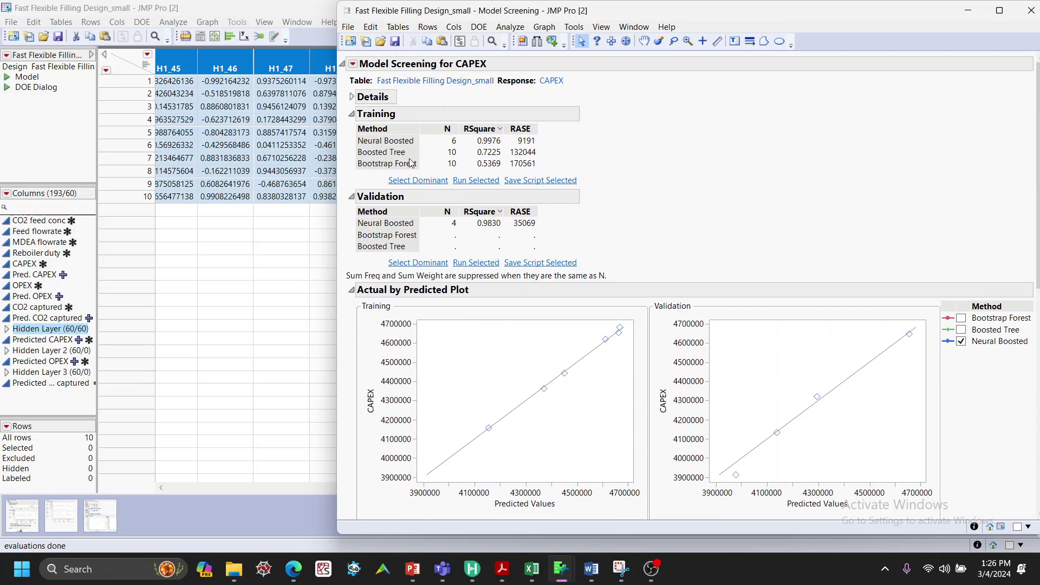
left_click(352, 97)
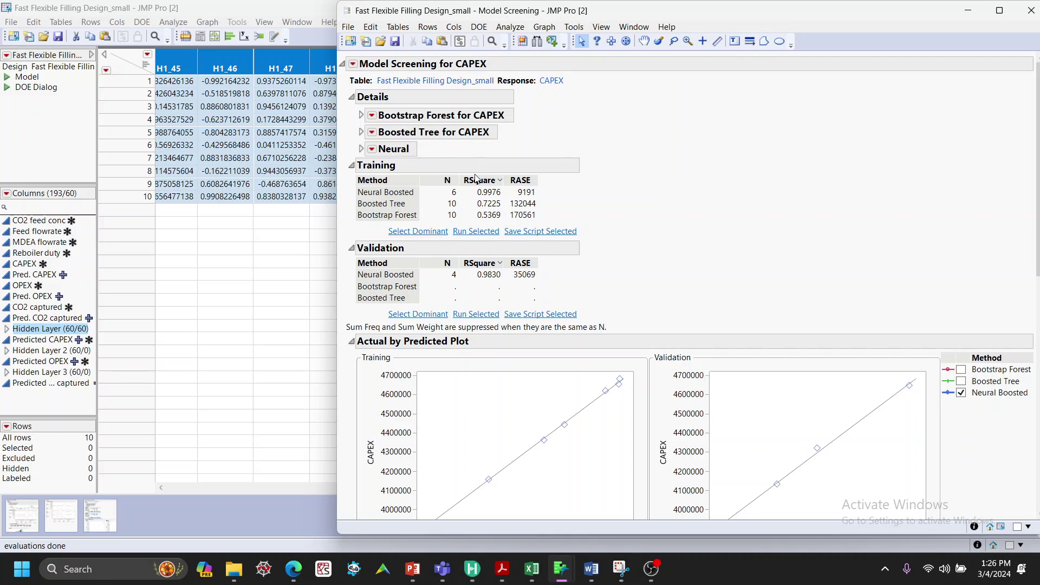
left_click(362, 149)
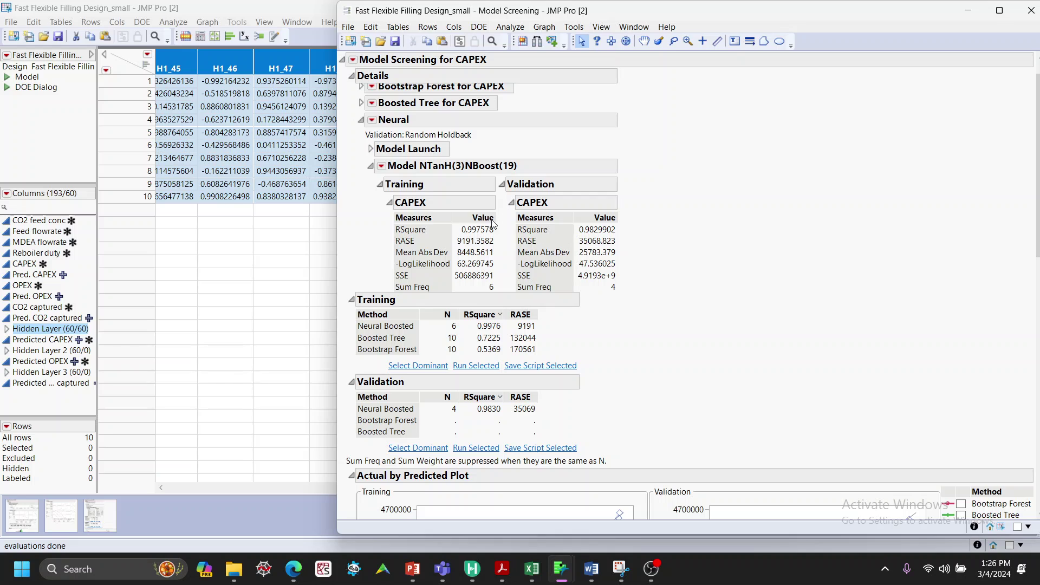
left_click(382, 166)
left_click(408, 181)
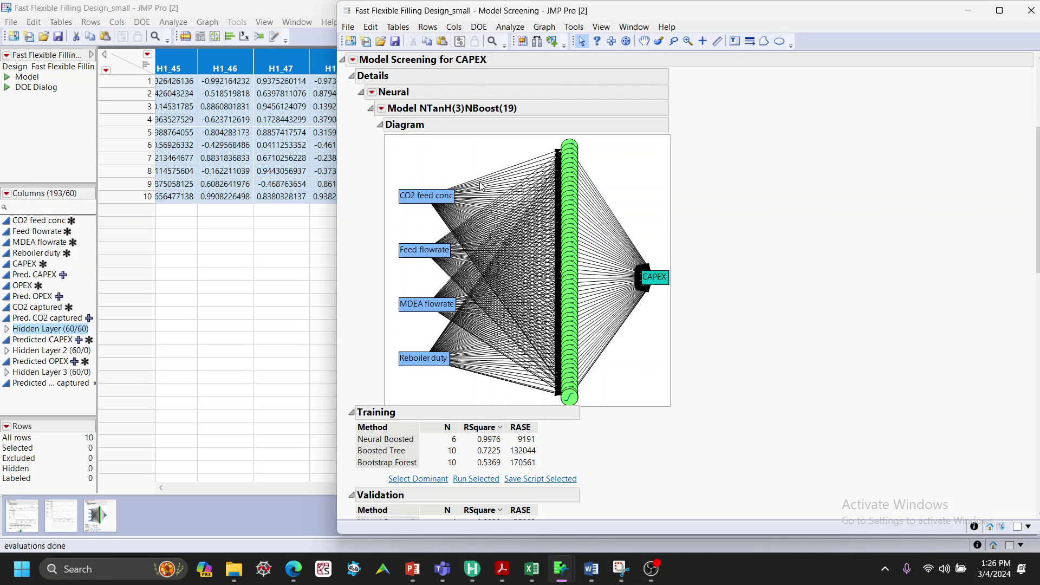
Return to the Fast Flexible Filling Design_small table and look over Predicted CAPEX and the second hidden layer's columns, ending at the first columns
left_click(293, 490)
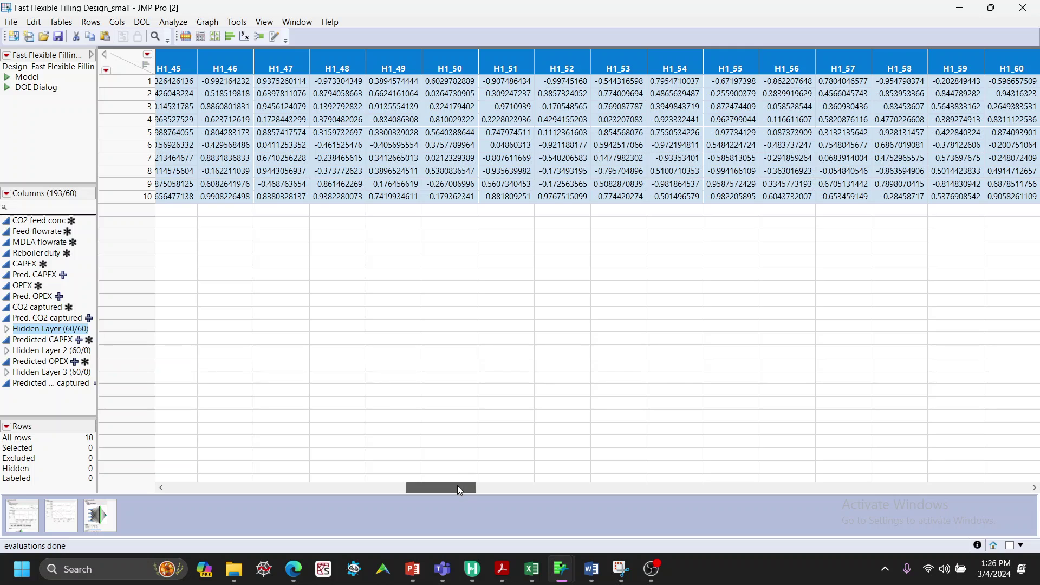
left_click_drag(457, 485, 522, 488)
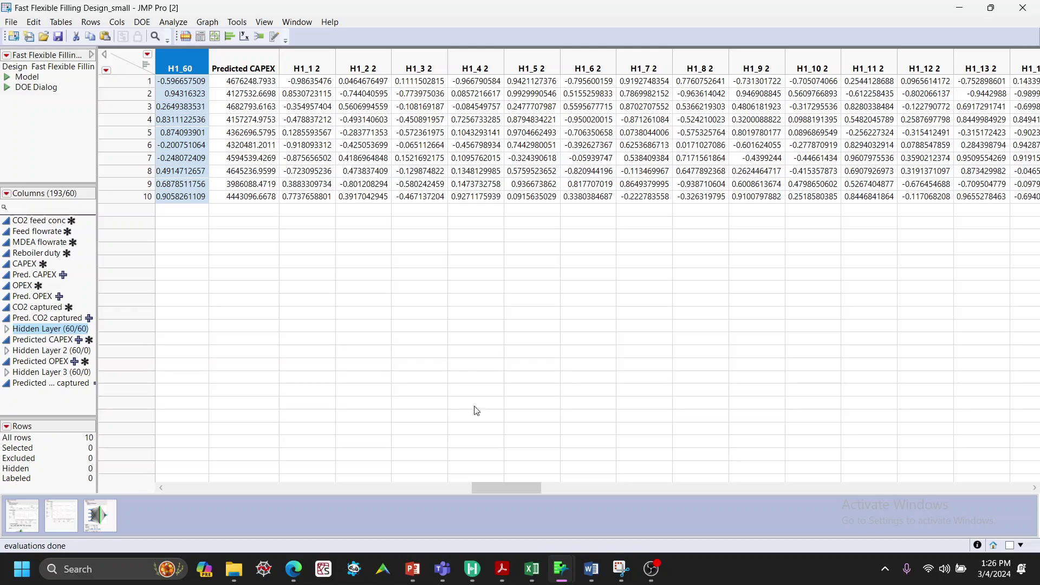
left_click_drag(499, 488, 178, 490)
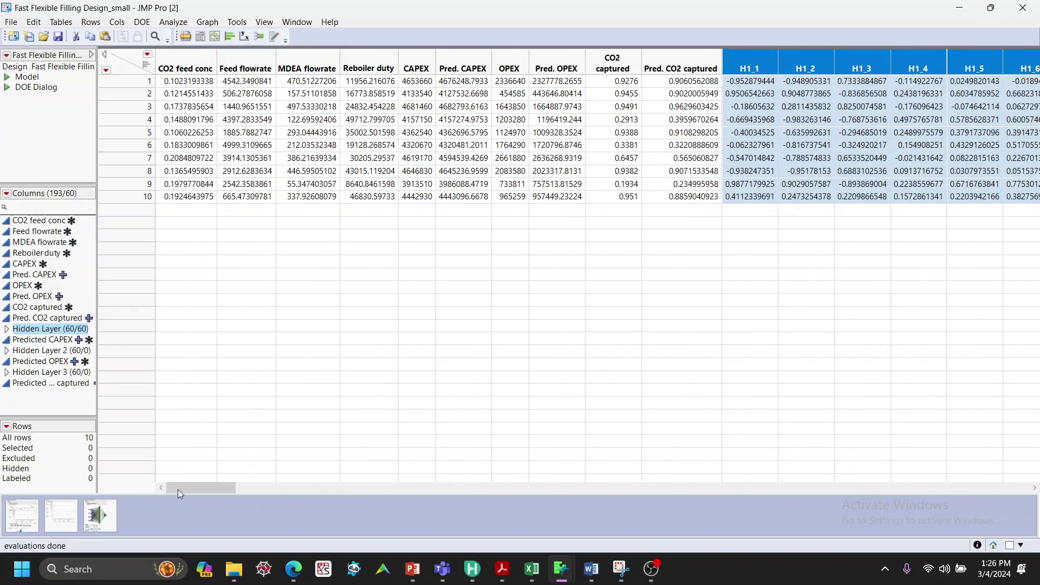
Inspect the column properties and formula of Pred. CAPEX, leaving both dialogs without changes
right_click(463, 60)
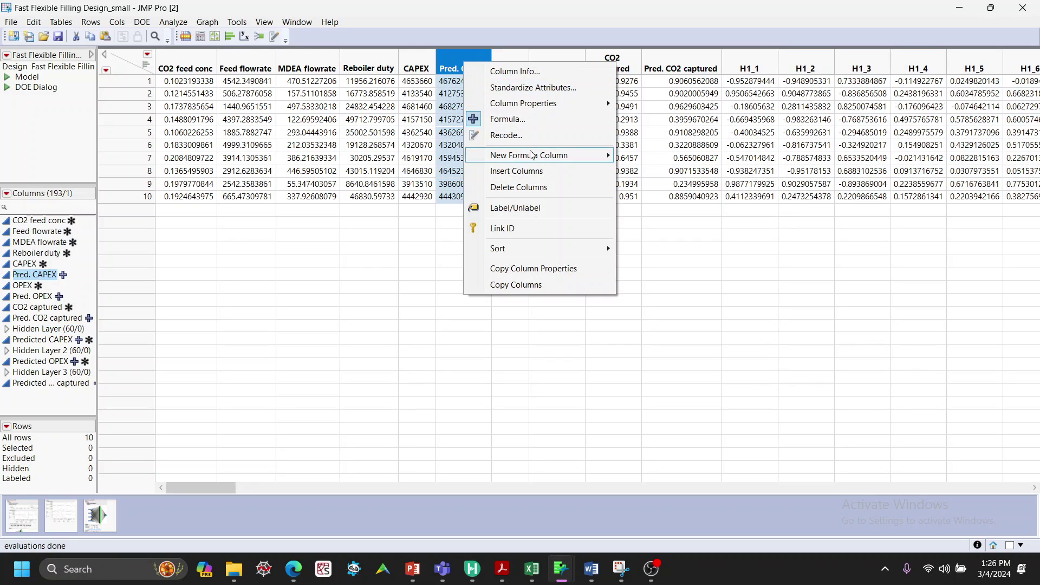
left_click(469, 70)
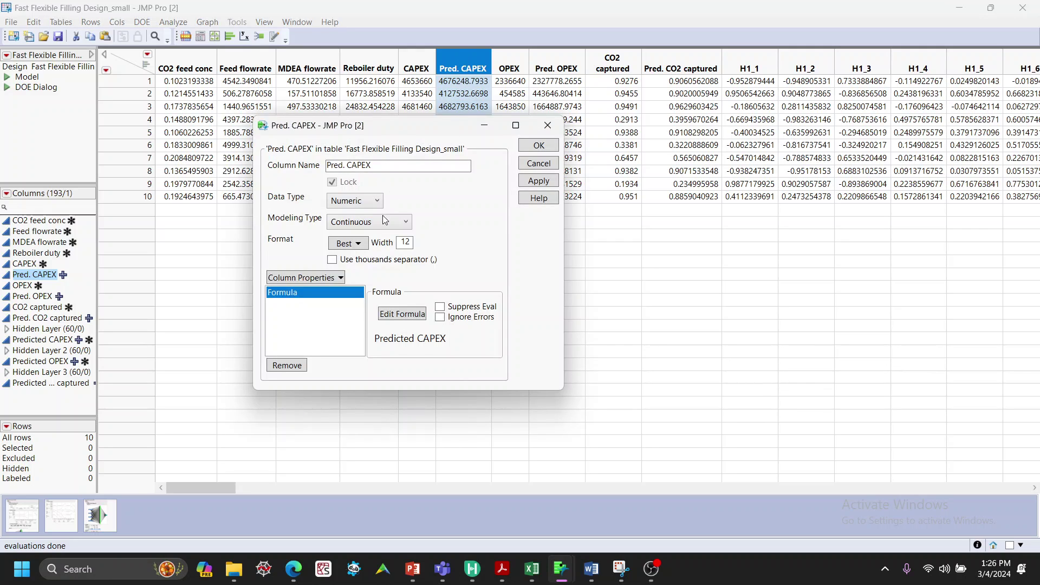
left_click(399, 317)
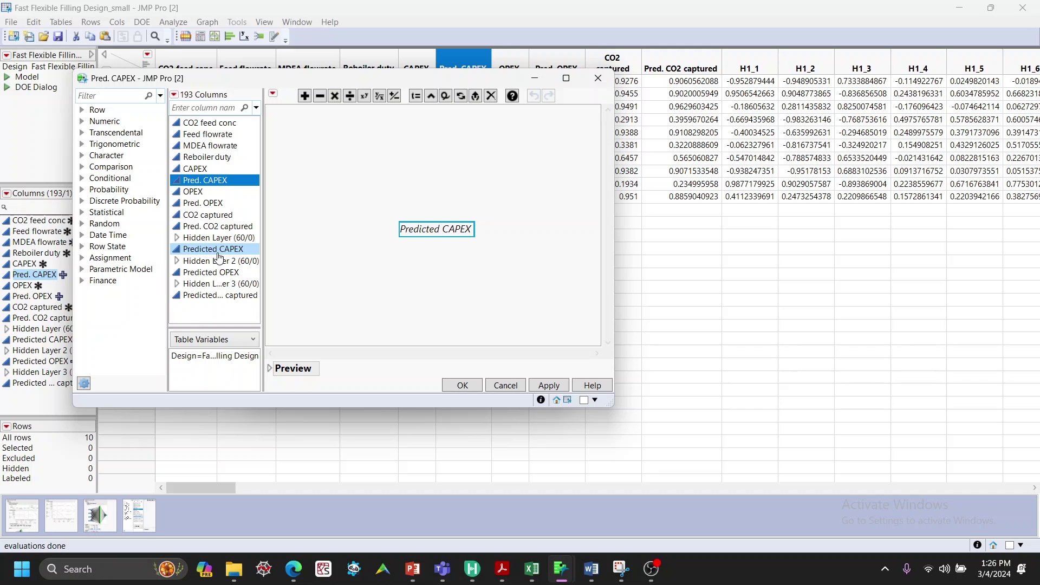
left_click(505, 385)
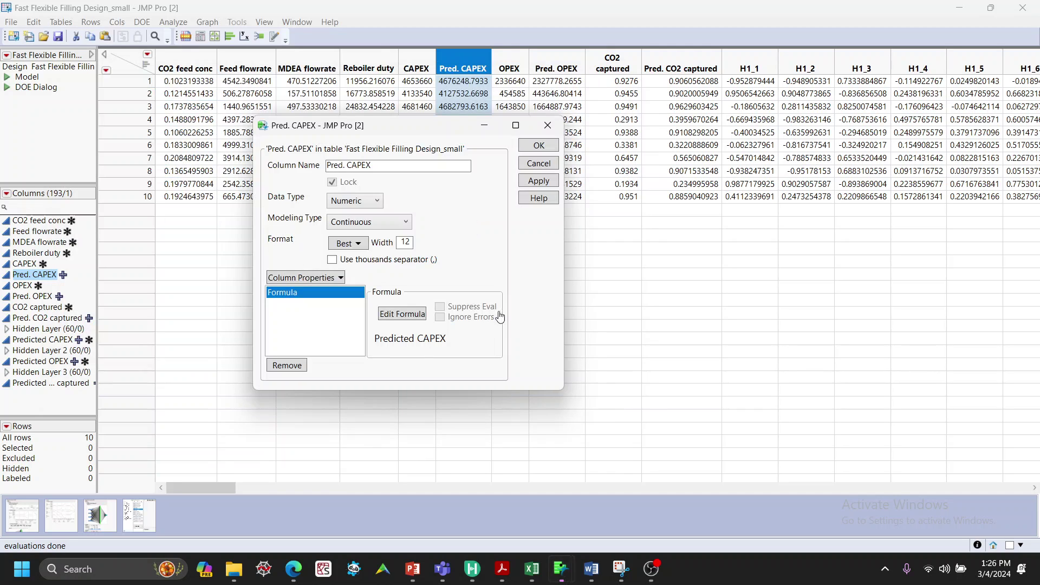
left_click(548, 165)
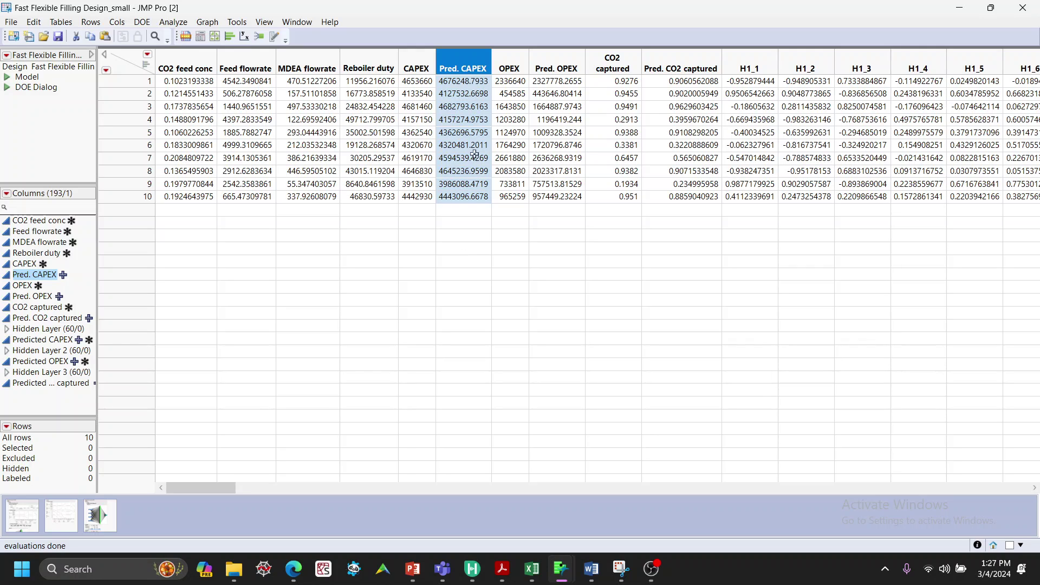
Add row 11 to the design table with a CO2 feed conc of 0.2 and a Feed flowrate of 600
left_click(193, 210)
type("0.")
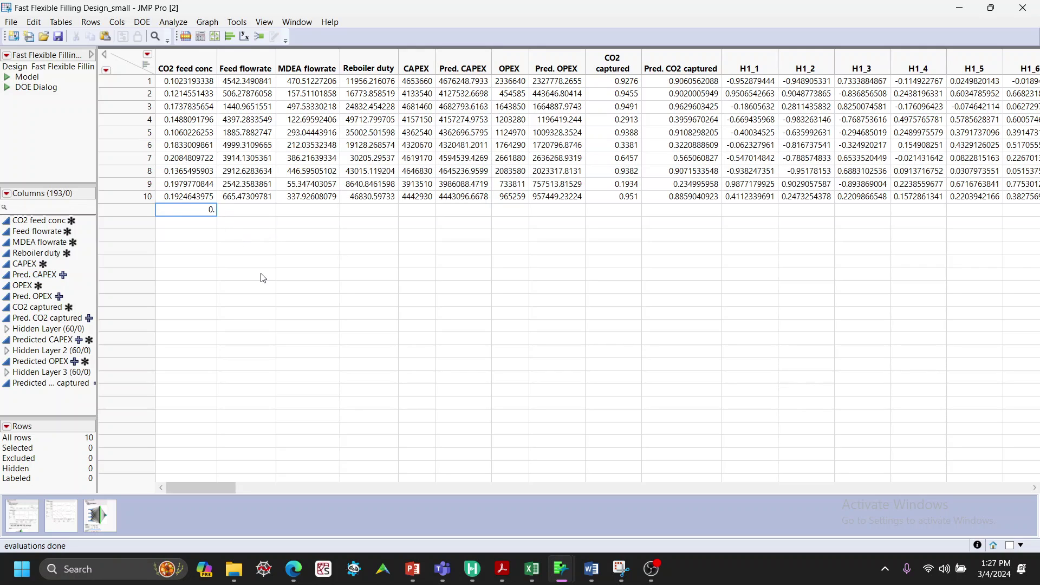
type("2")
key("Return")
left_click(257, 213)
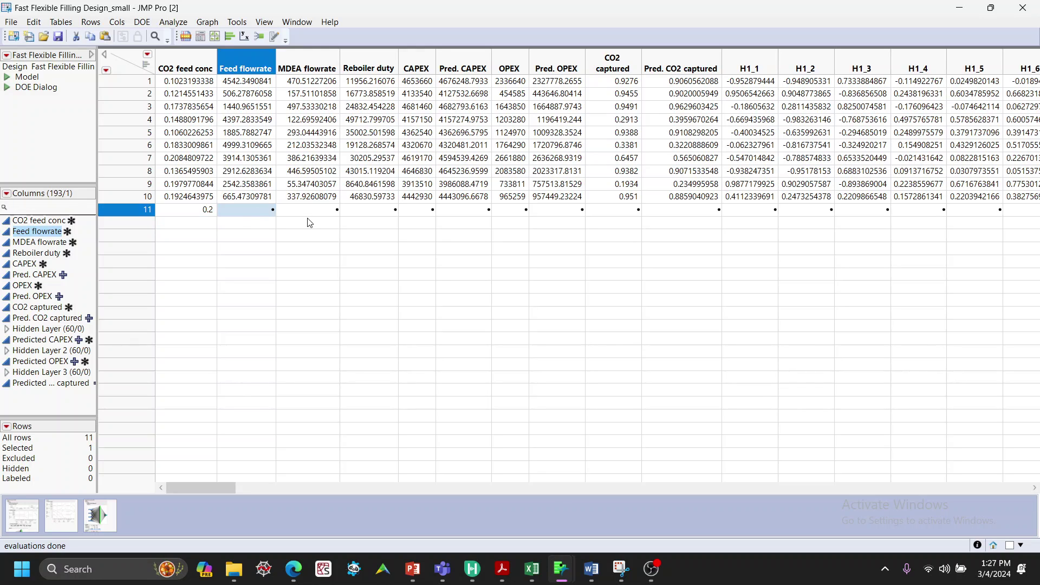
type("600")
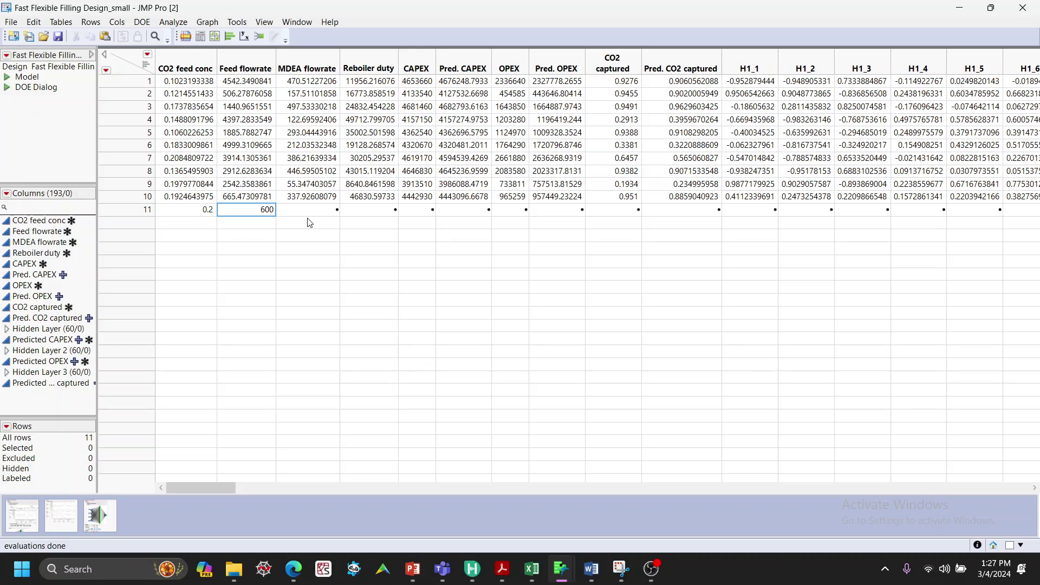
key("Return")
Enter an MDEA flowrate of 100 and a Reboiler duty of 40000 in row 11
left_click(318, 211)
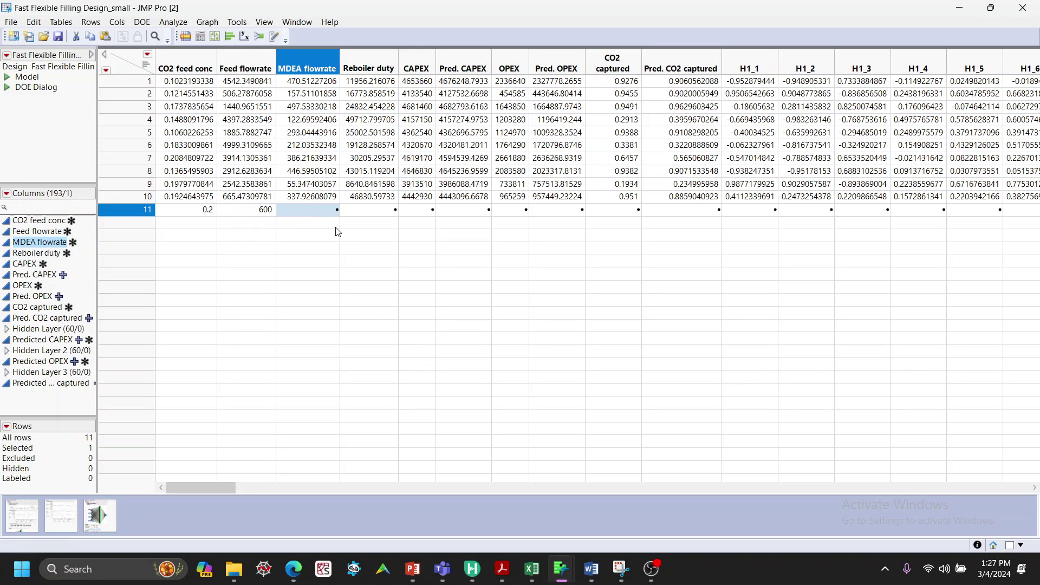
type("100")
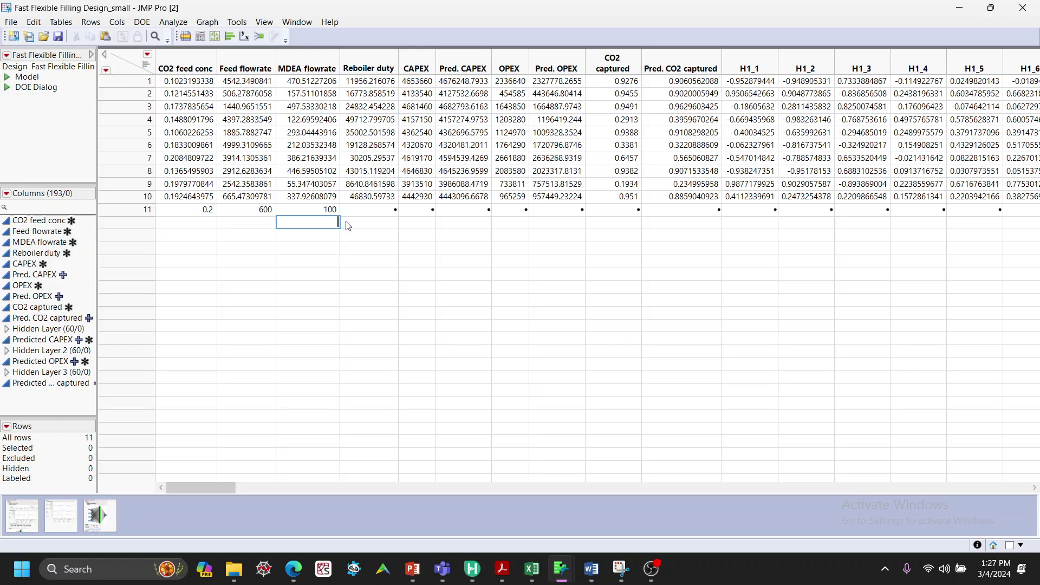
key("Return")
left_click(364, 209)
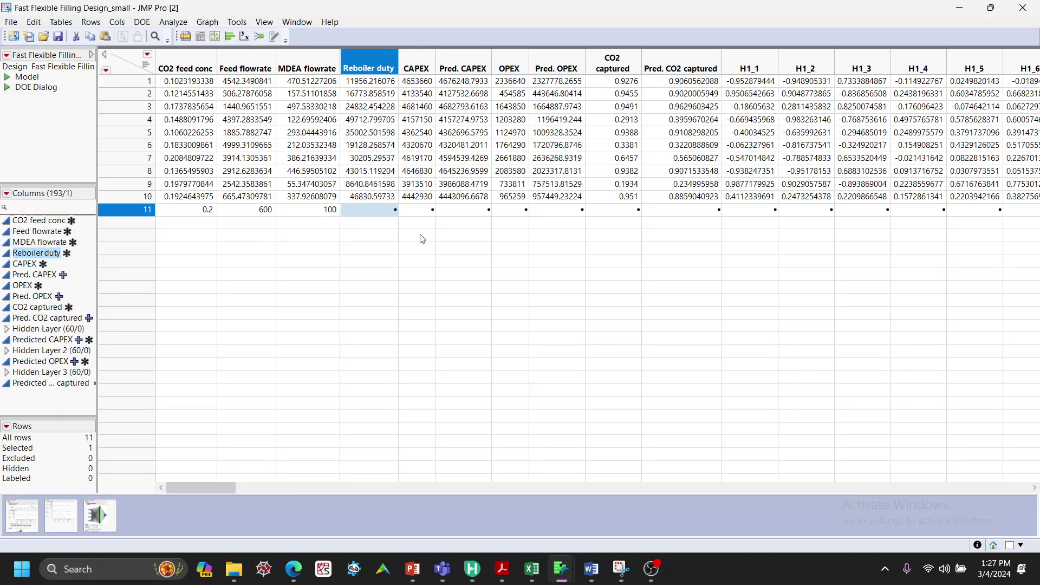
type("40000")
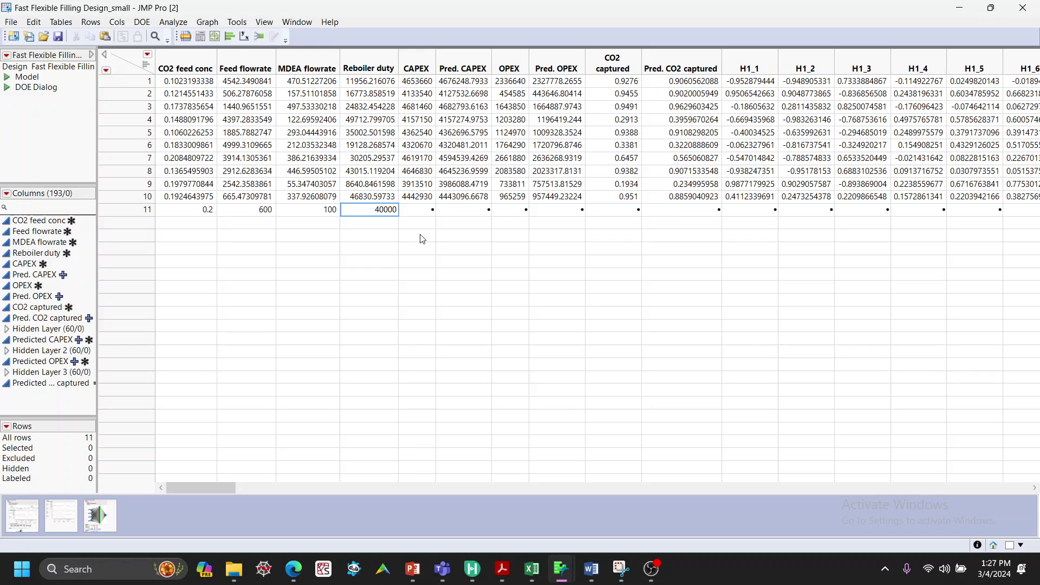
key("Return")
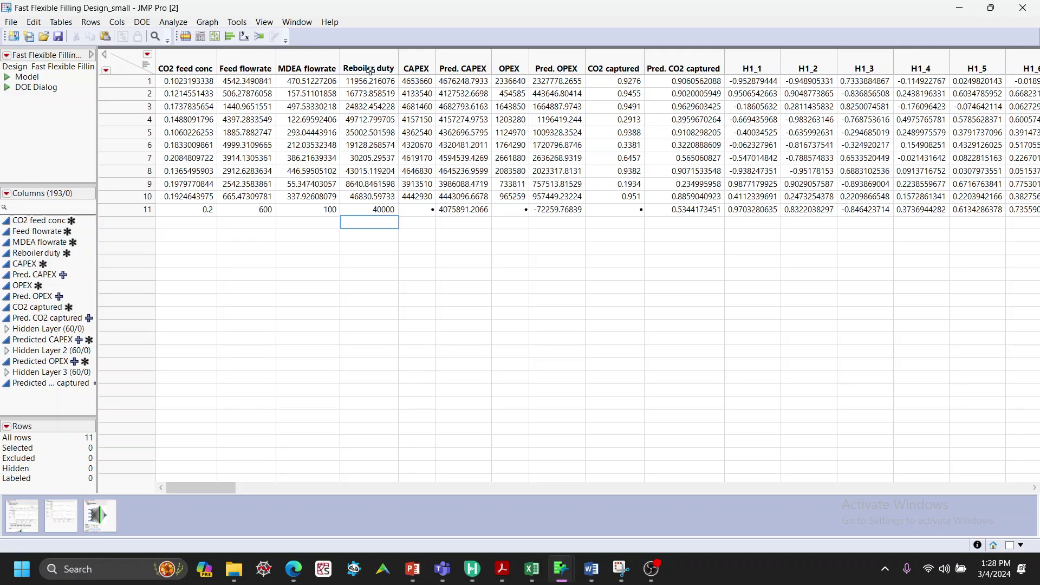
left_click(142, 21)
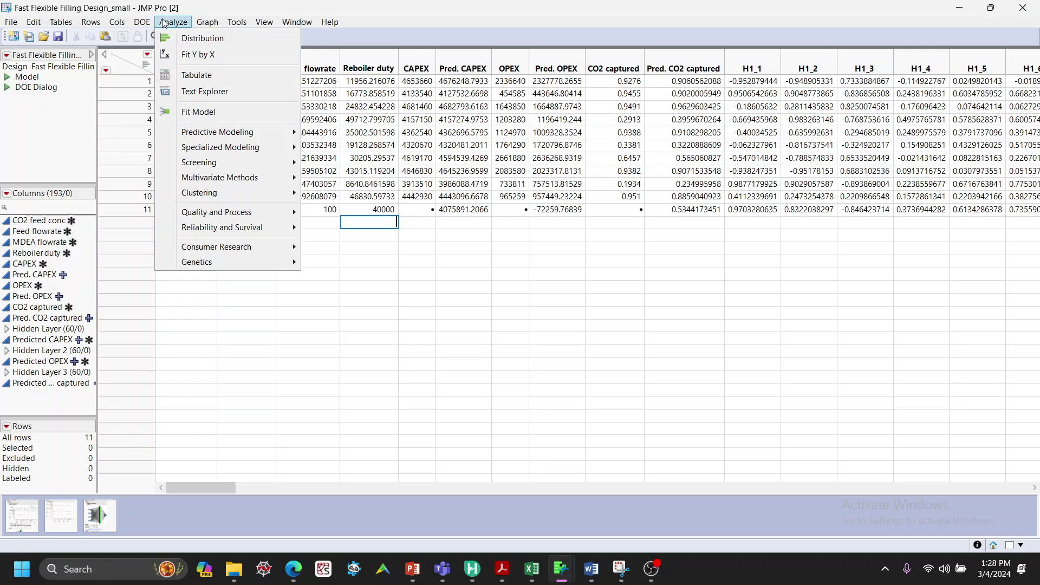
mouse_move(197, 24)
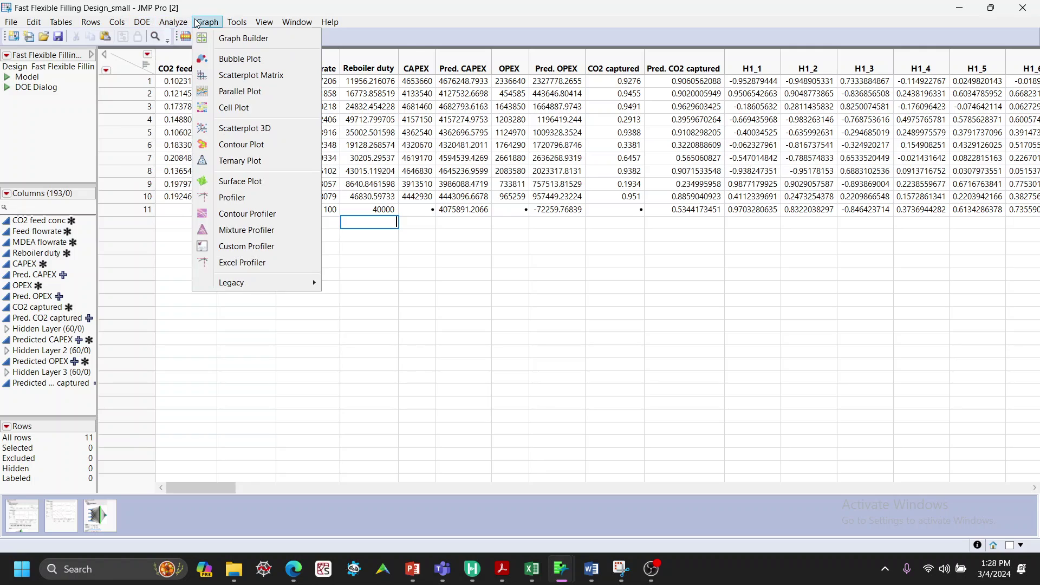
left_click(254, 204)
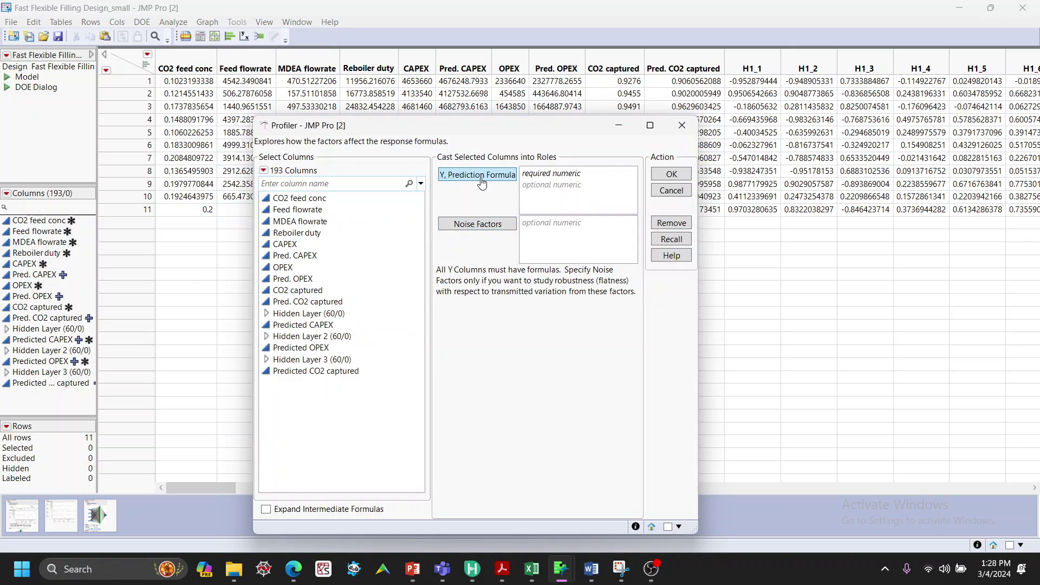
left_click(320, 327)
left_click(325, 349, "ctrl")
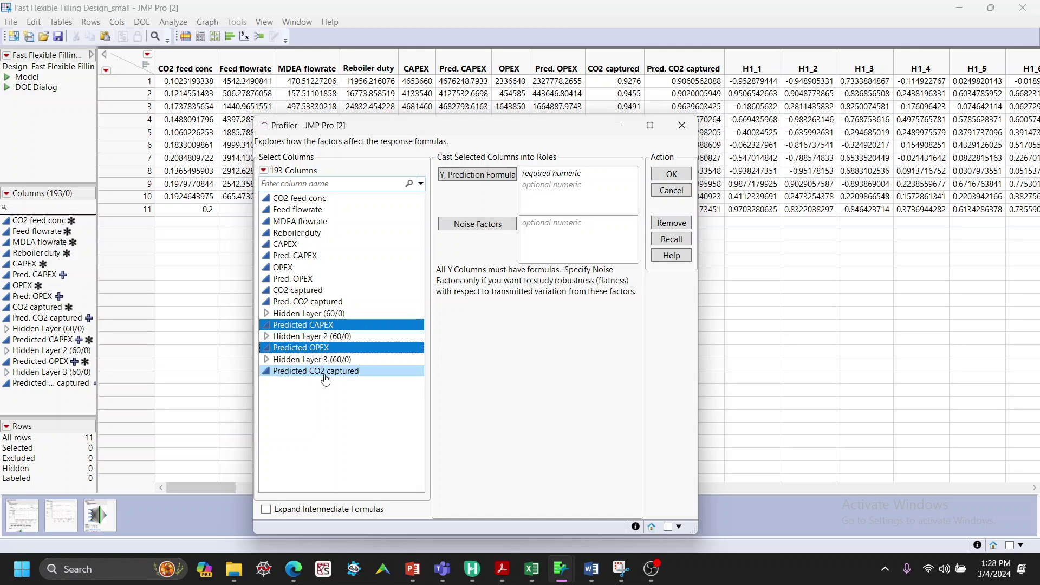
left_click(328, 372, "ctrl")
left_click_drag(331, 372, 537, 197)
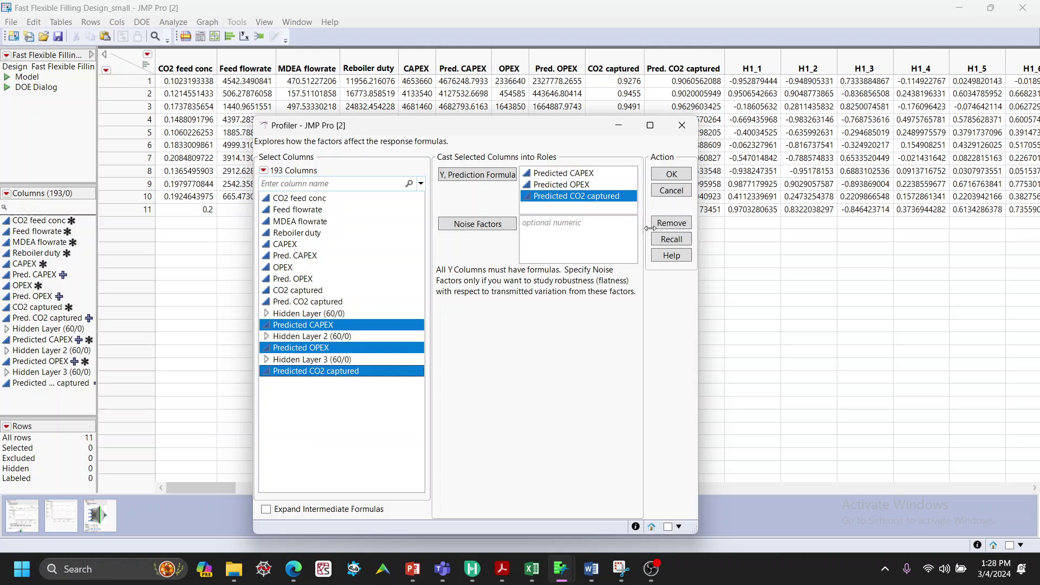
left_click(684, 127)
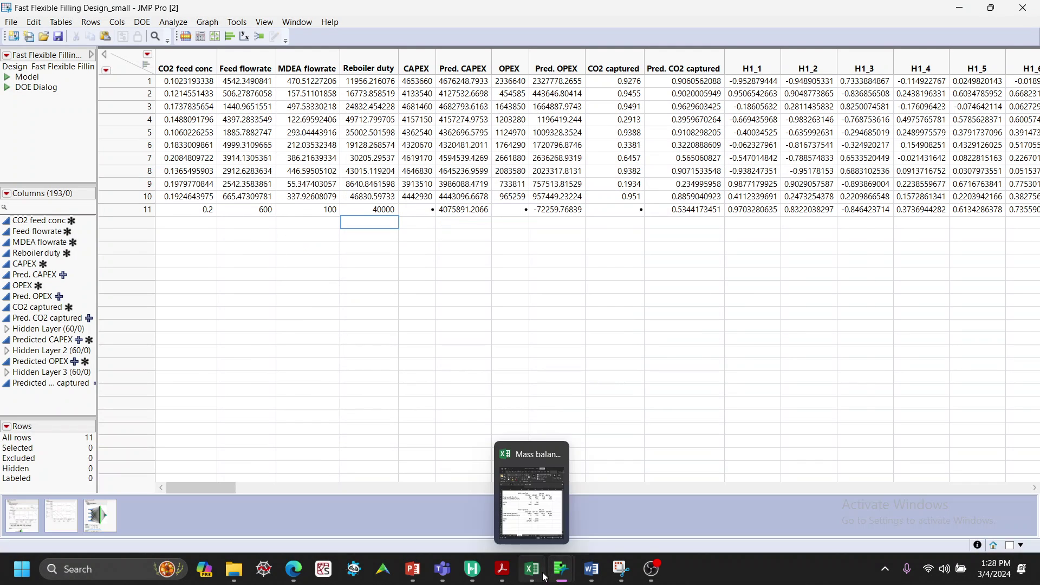
Bring up the existing Profiler 2 report at full size and look over its Optimization and Desirability options
mouse_move(555, 576)
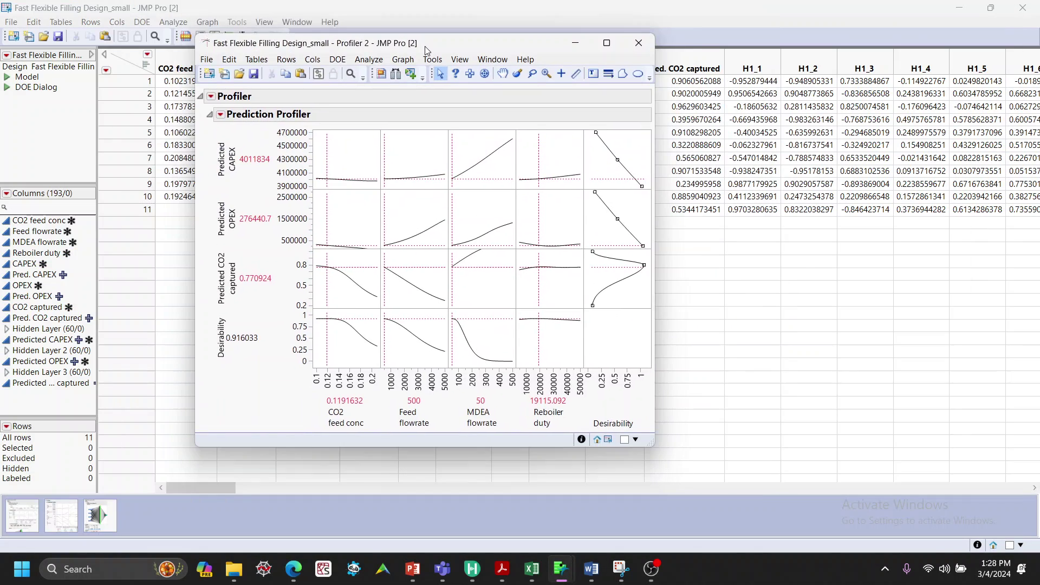
double_click(427, 43)
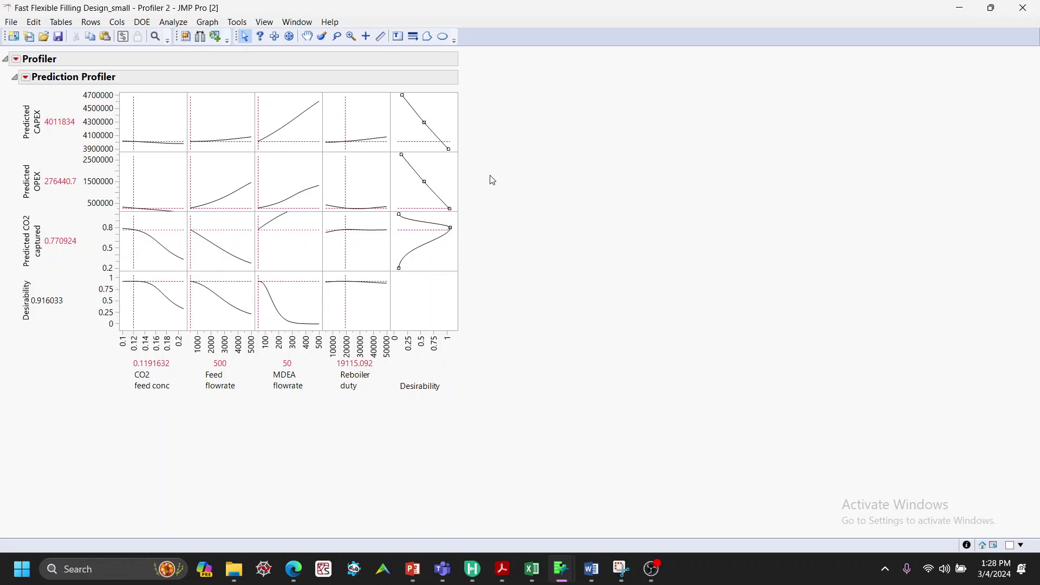
left_click(27, 83)
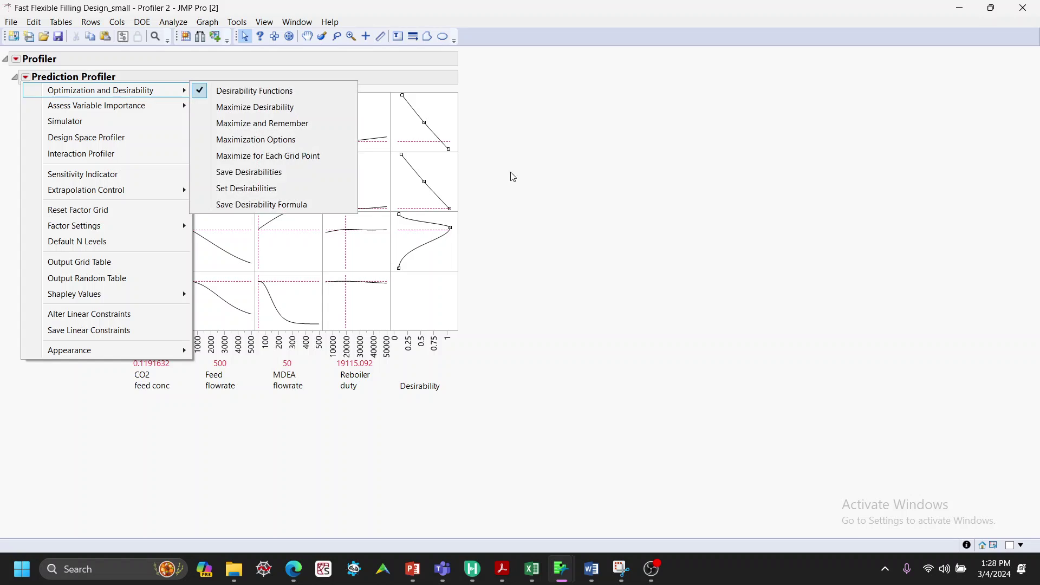
left_click(537, 183)
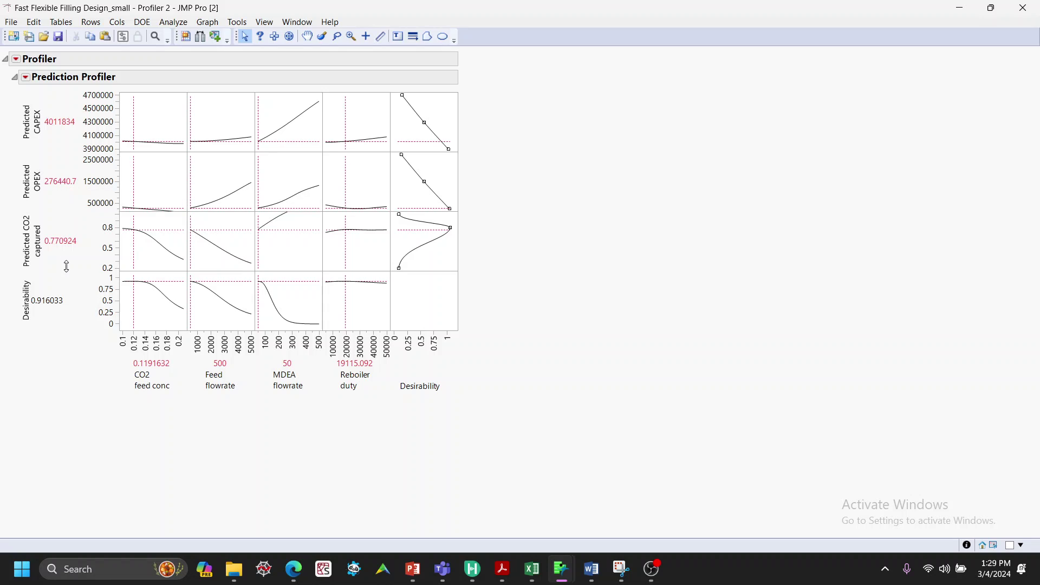
Review the response goals in Set Desirabilities for Predicted CAPEX, Predicted OPEX and Predicted CO2 captured, accepting each without changes
left_click(26, 78)
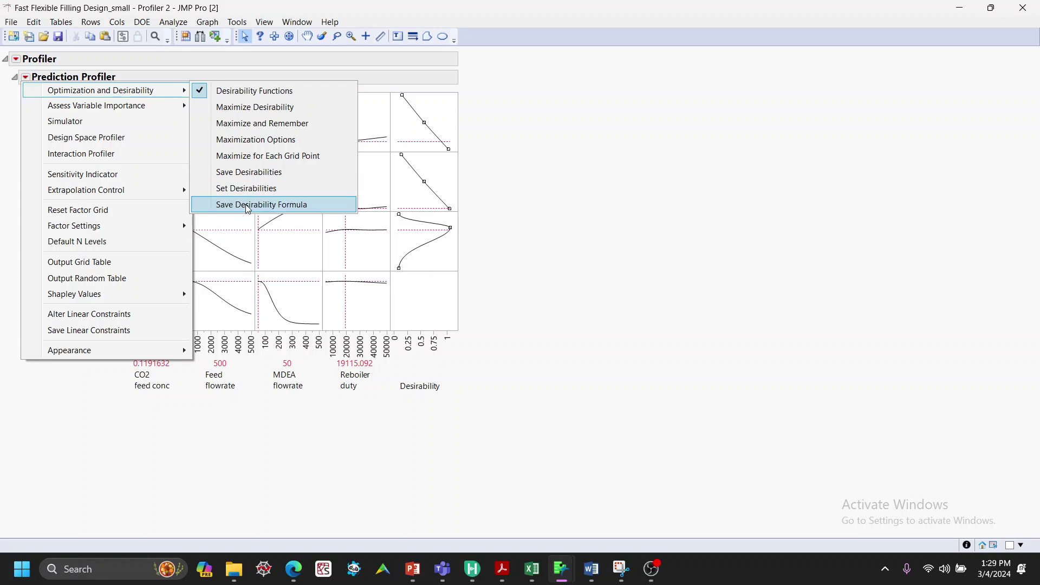
left_click(255, 189)
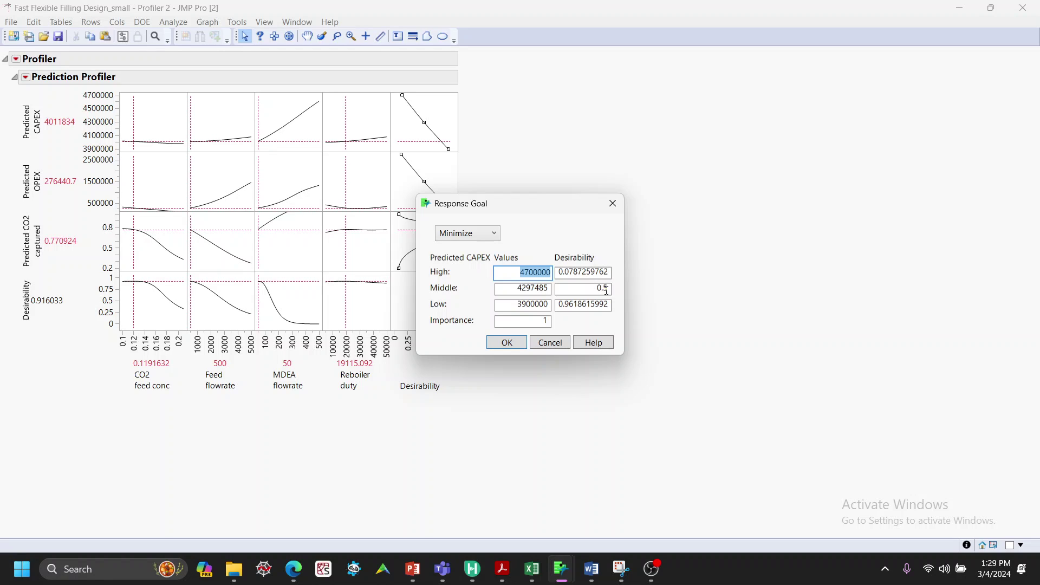
left_click(566, 308)
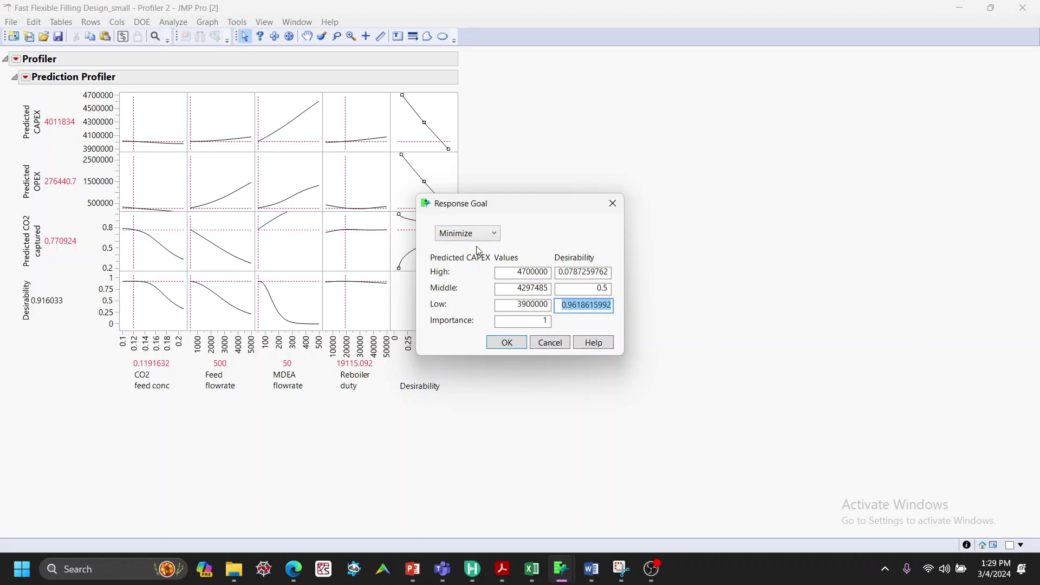
left_click(516, 350)
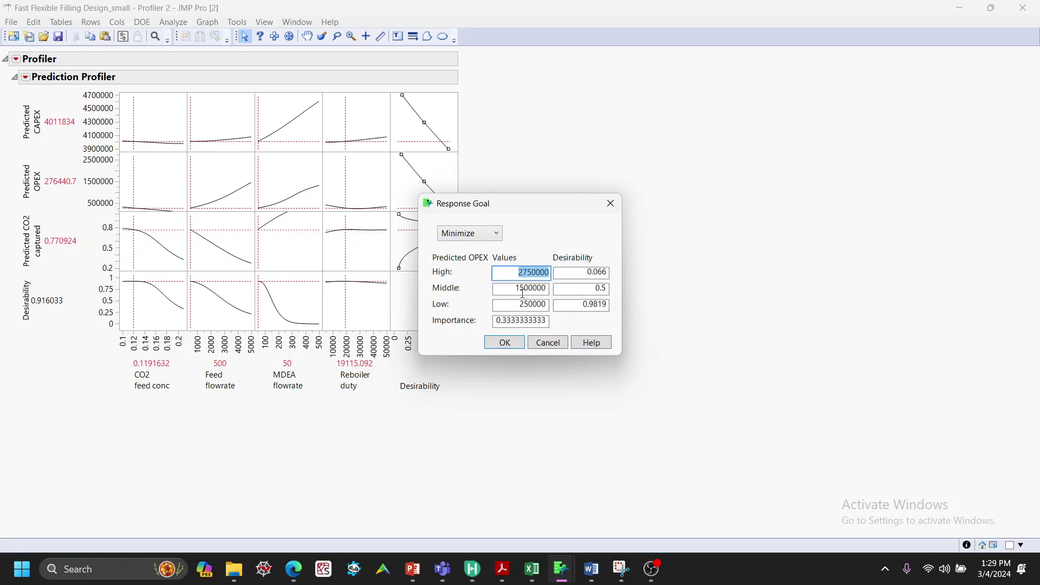
left_click(584, 308)
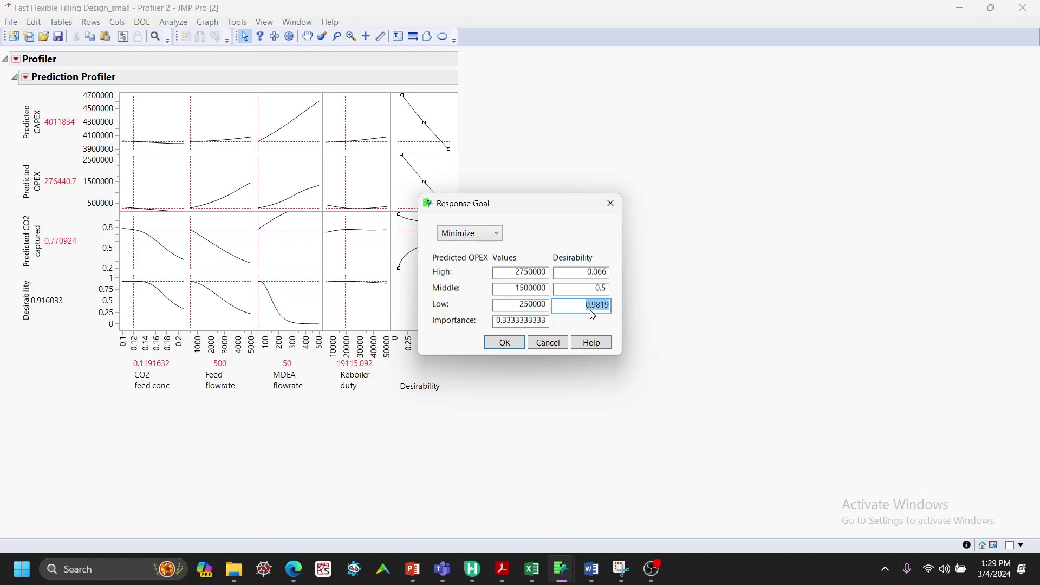
left_click(505, 343)
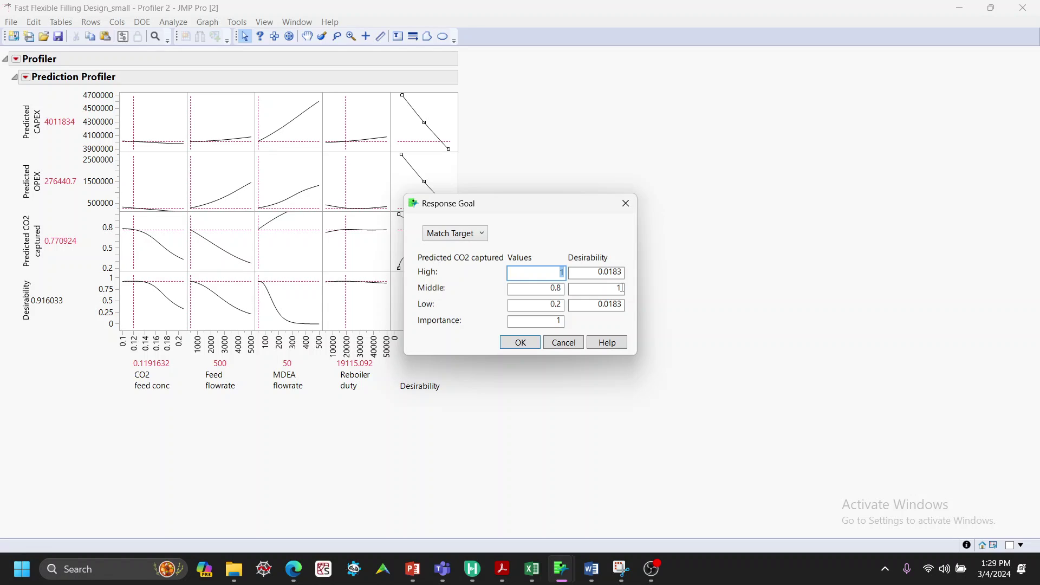
left_click(521, 343)
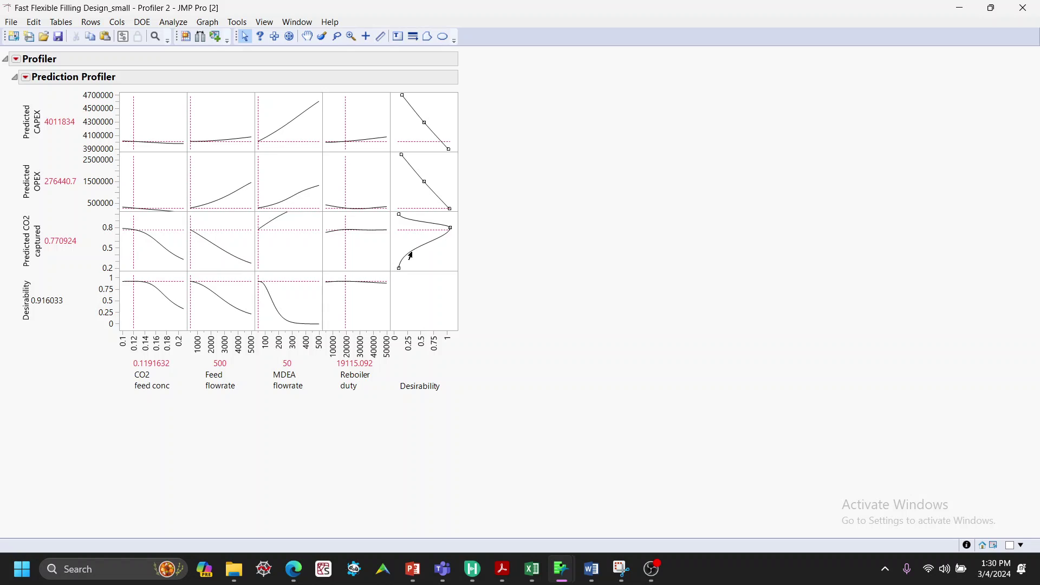
Run Maximize Desirability in the Prediction Profiler to optimize the four factor settings
left_click(26, 77)
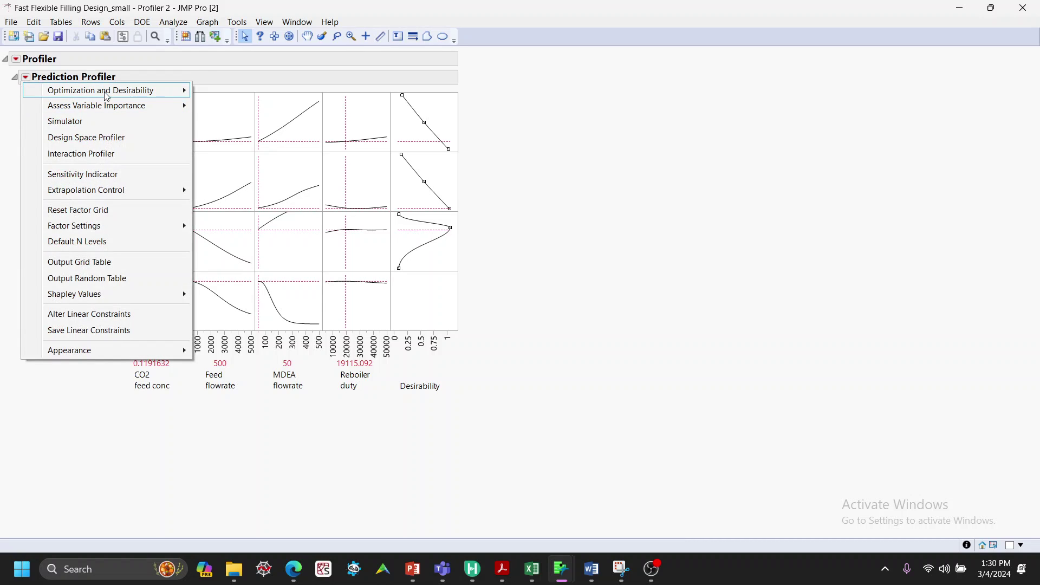
mouse_move(107, 97)
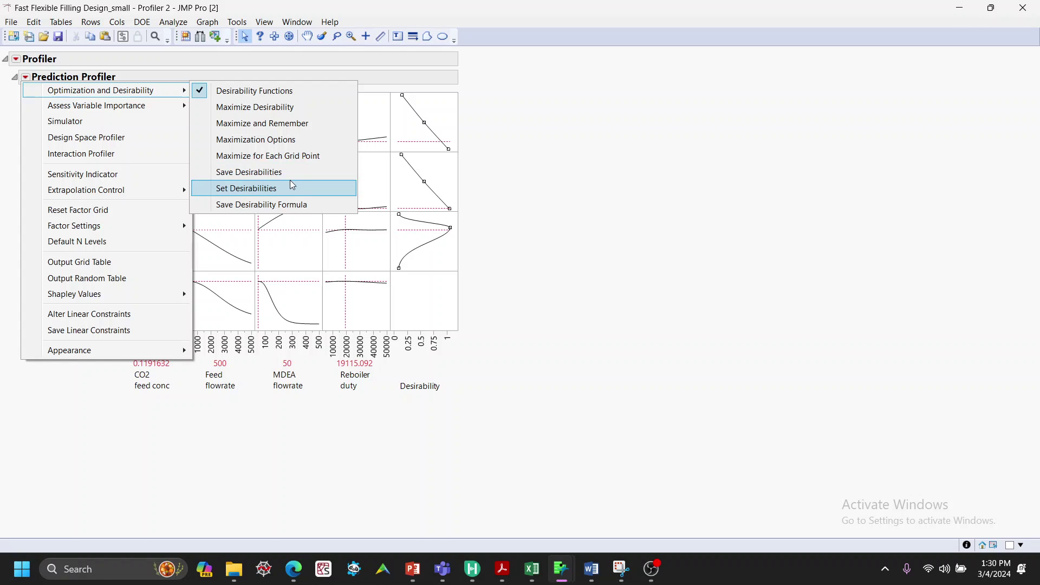
left_click(298, 115)
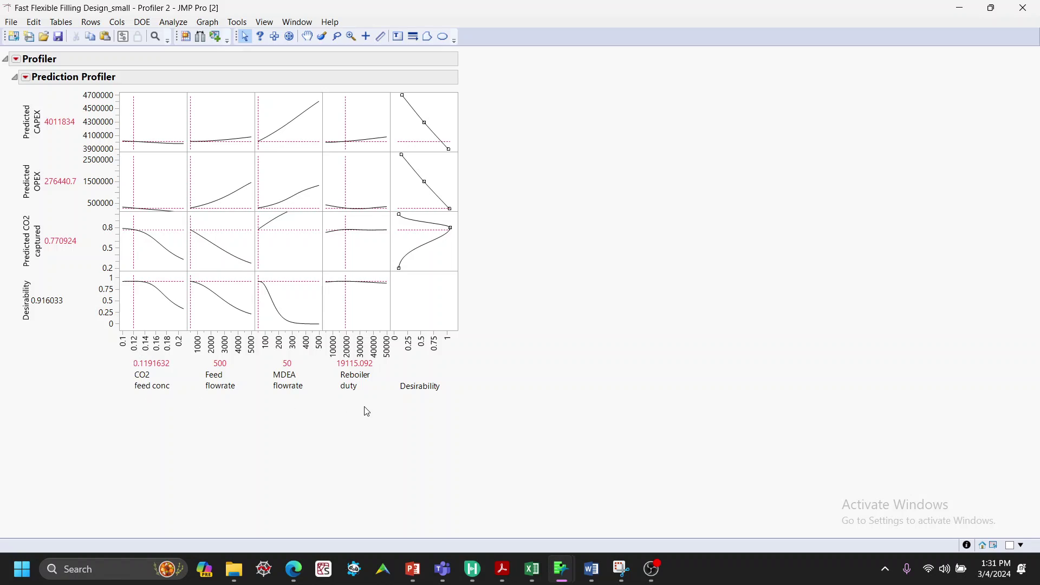
Switch to the Carbon Capture Using MDEA_100tpd case in Aspen HYSYS and open the Control Room spreadsheet to examine the simulation values
mouse_move(473, 576)
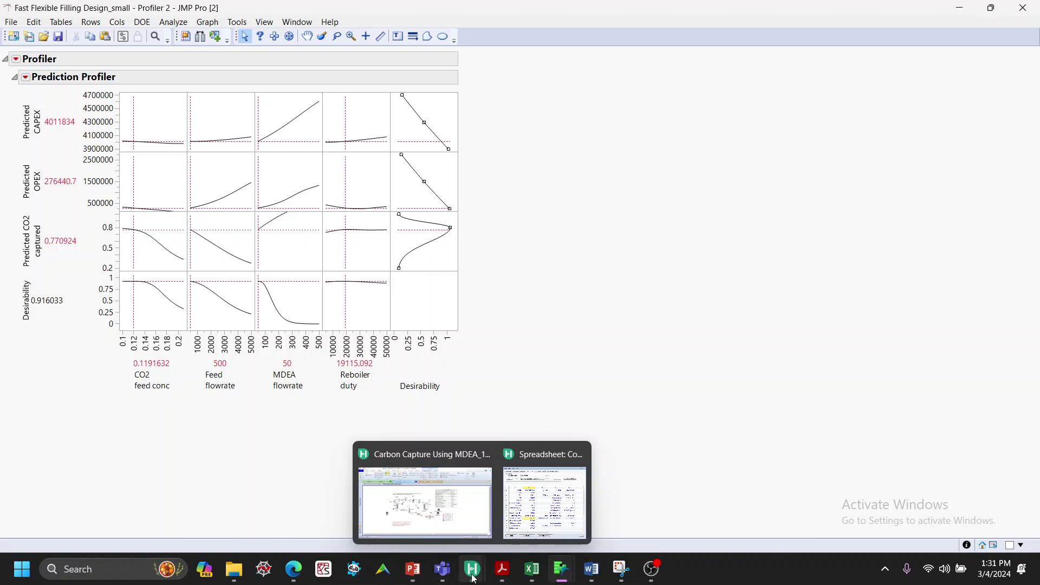
left_click(477, 516)
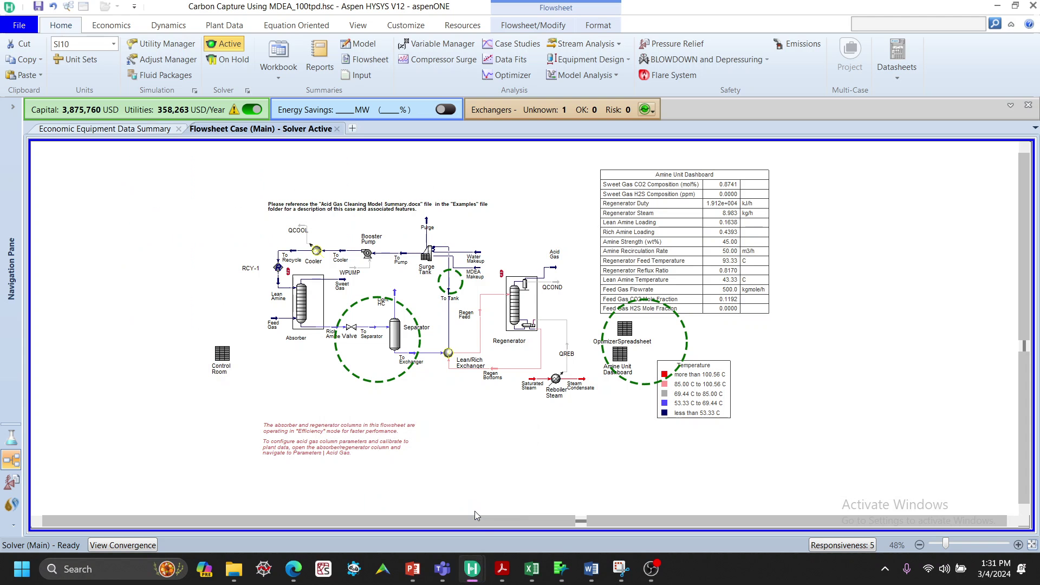
double_click(226, 360)
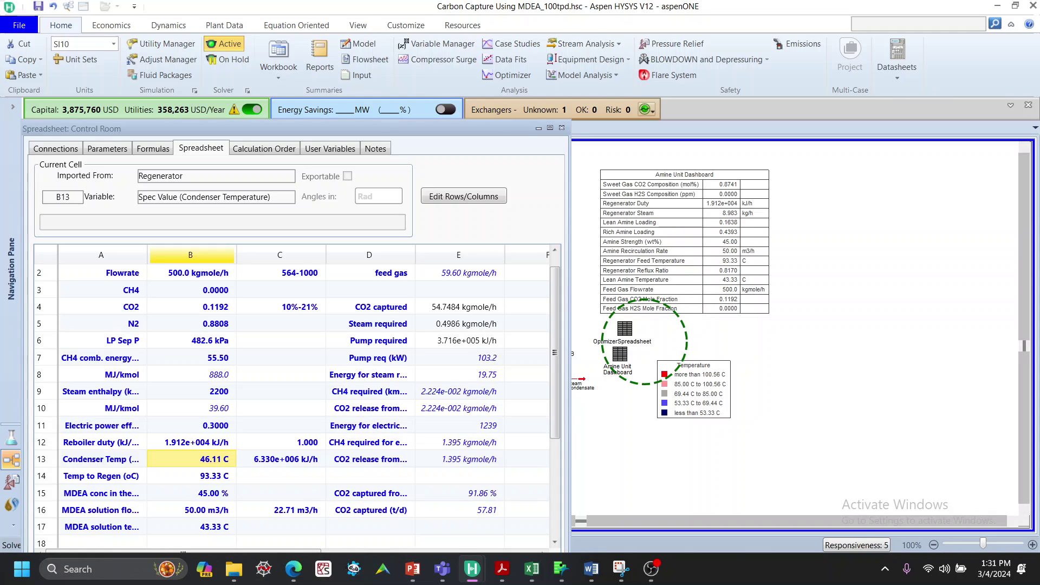
Switch to the JMP for DOE-regression-optimization presentation in PowerPoint and examine slide 15's comparison of optimized and rerun results
key("alt+Tab")
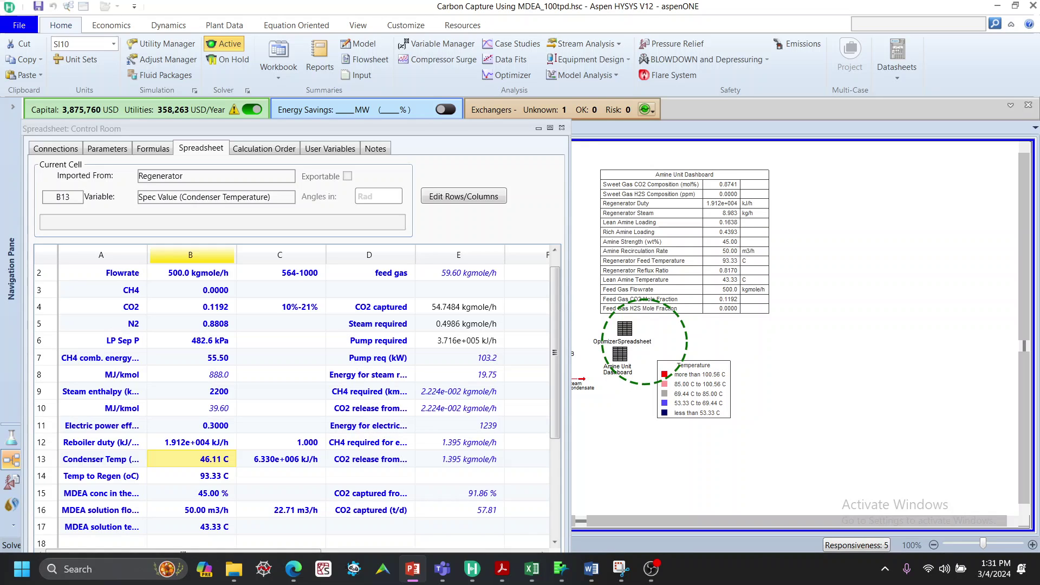
double_click(578, 117)
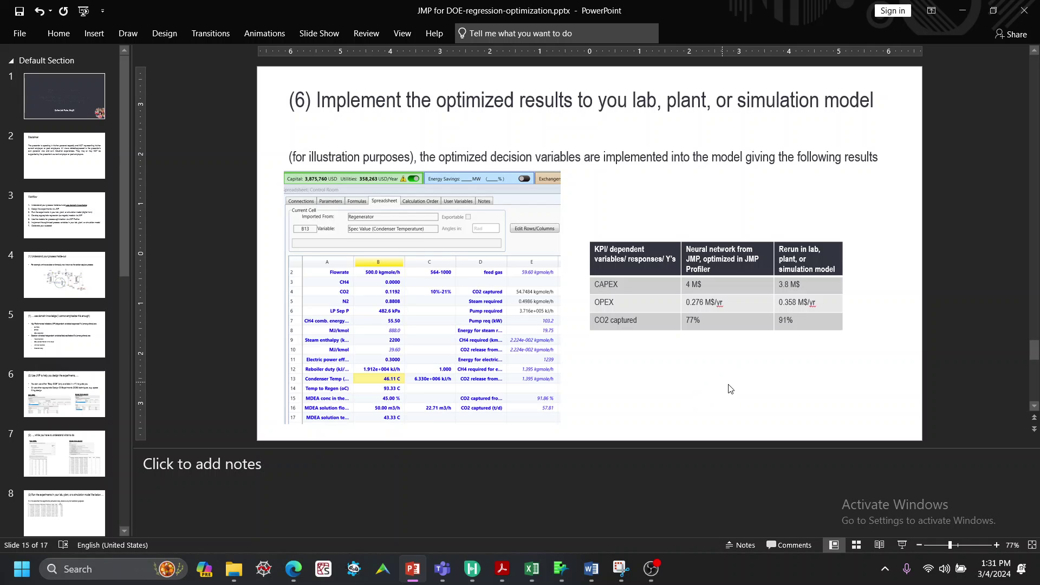
left_click(682, 230)
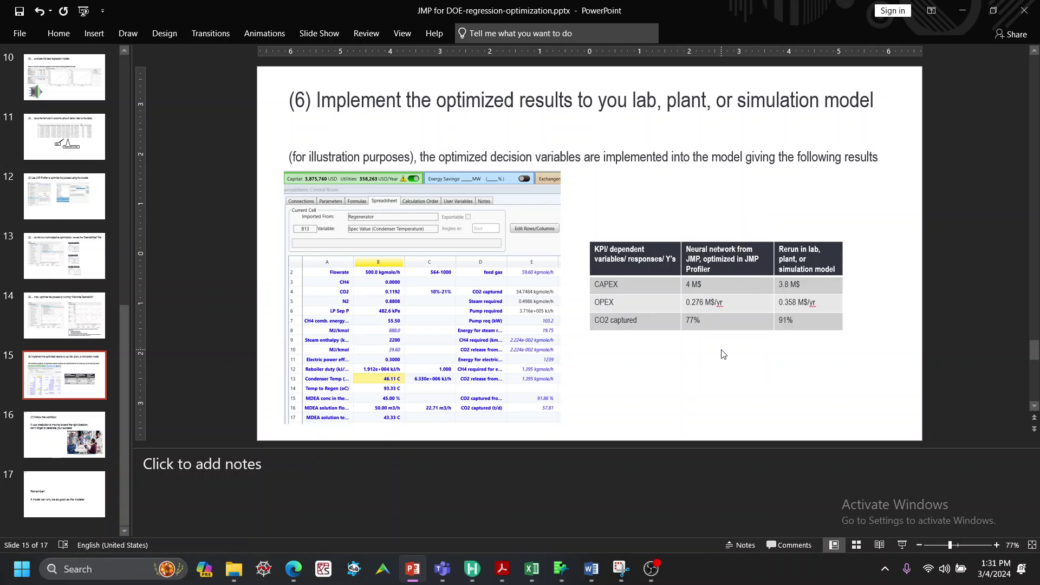